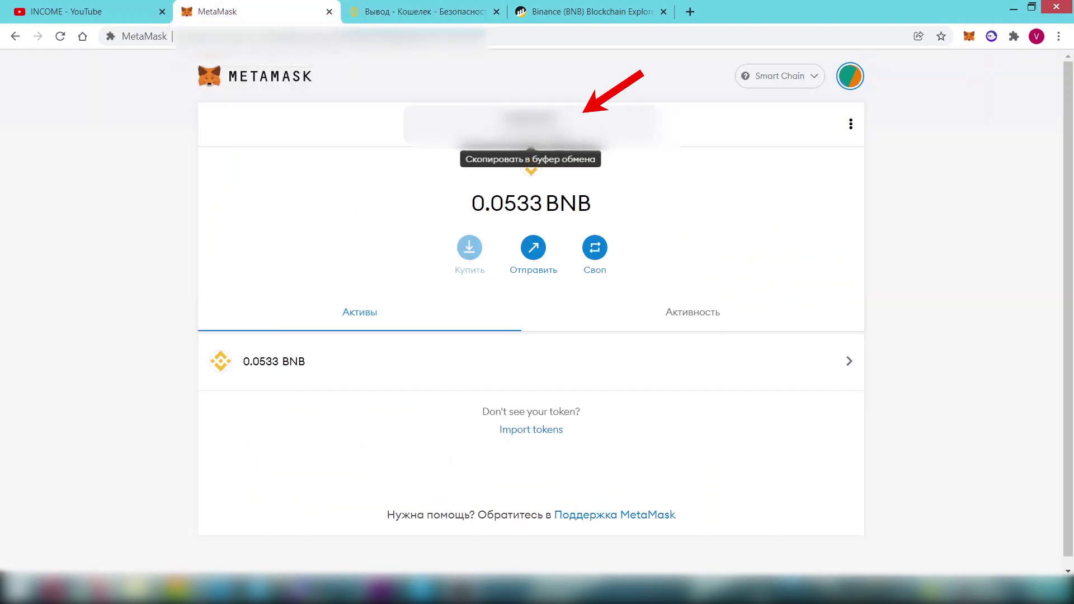
Step: Copy the MetaMask account address and paste it as the withdrawal address for ADA on Binance
click(530, 126)
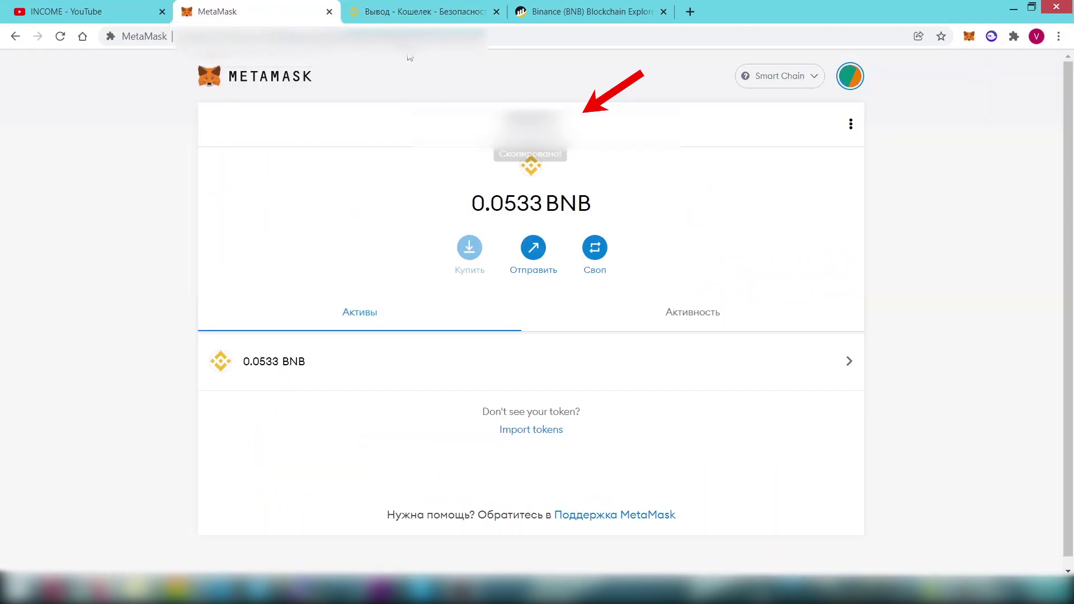
click(398, 10)
click(359, 339)
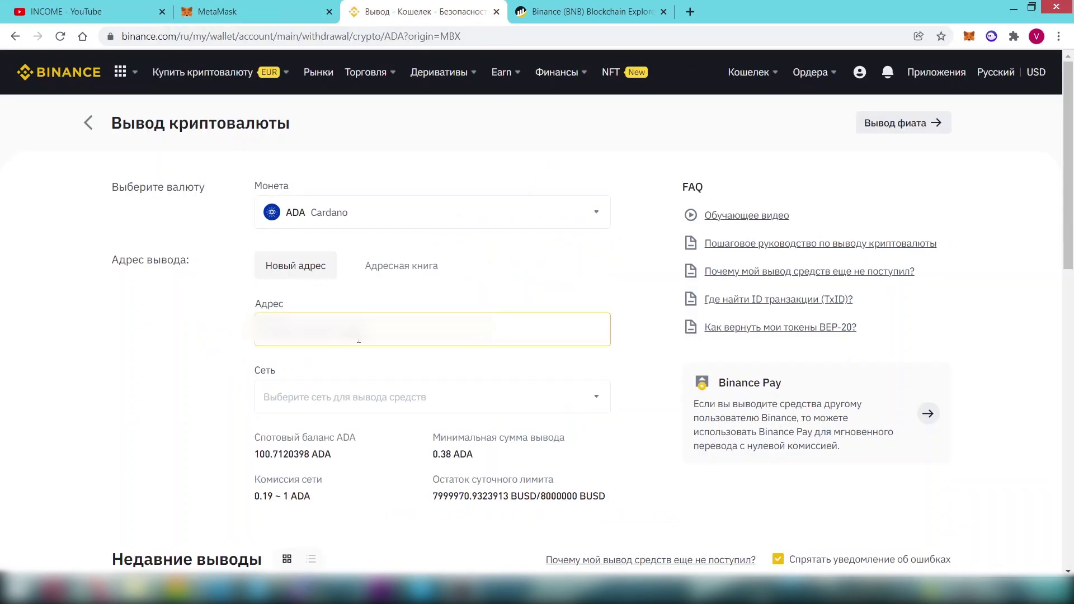
key(ctrl+v)
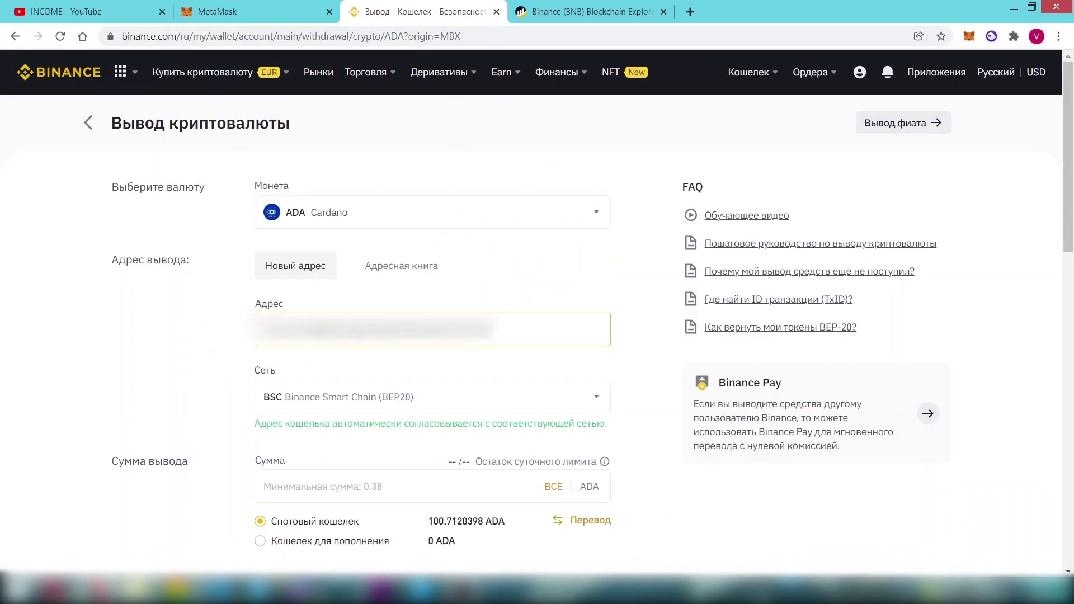
scroll(241, 302, down, 1)
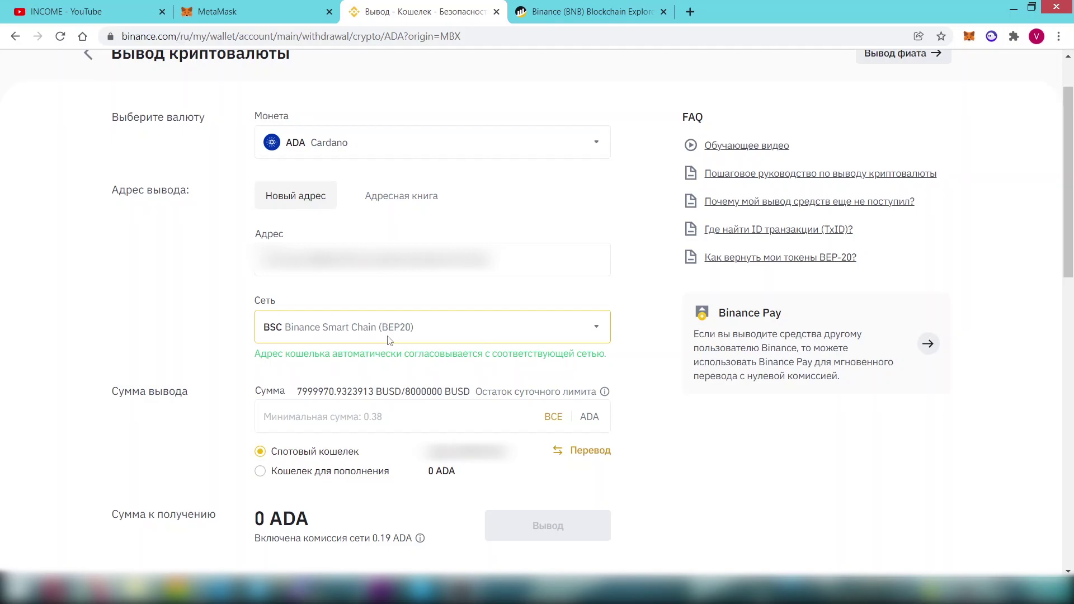
Step: Switch to BscScan, search for "cardano", and check the token type of the Binance-Peg Cardano Token
click(592, 13)
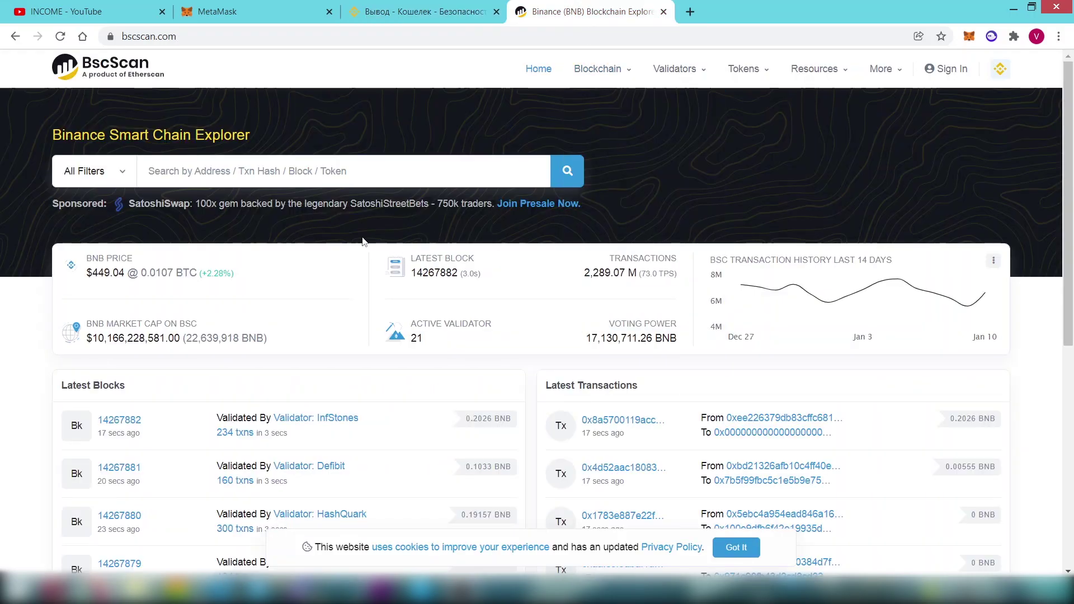
click(263, 174)
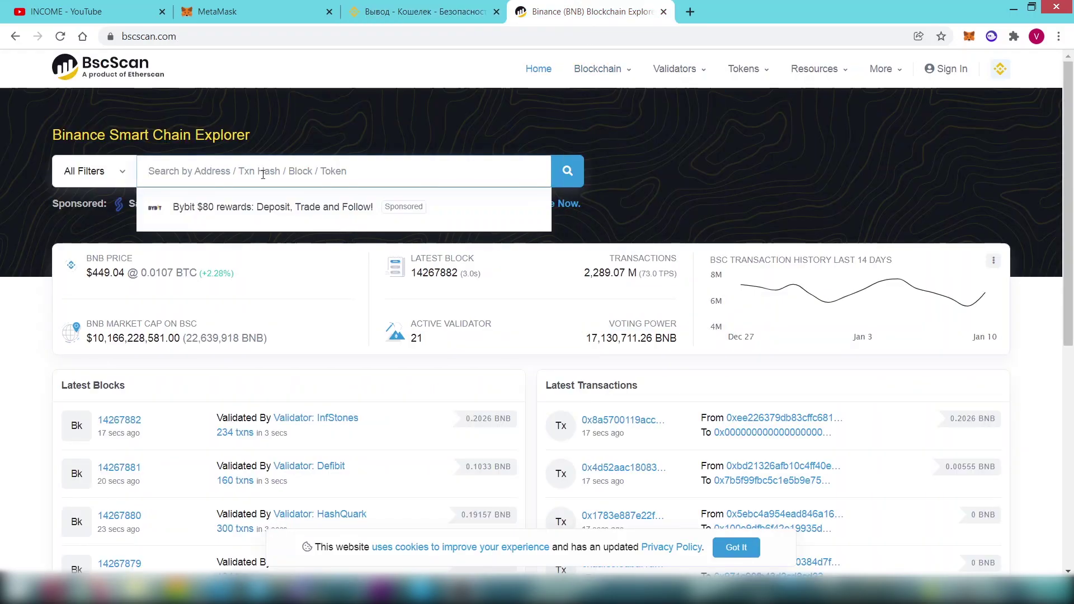
text(cardano)
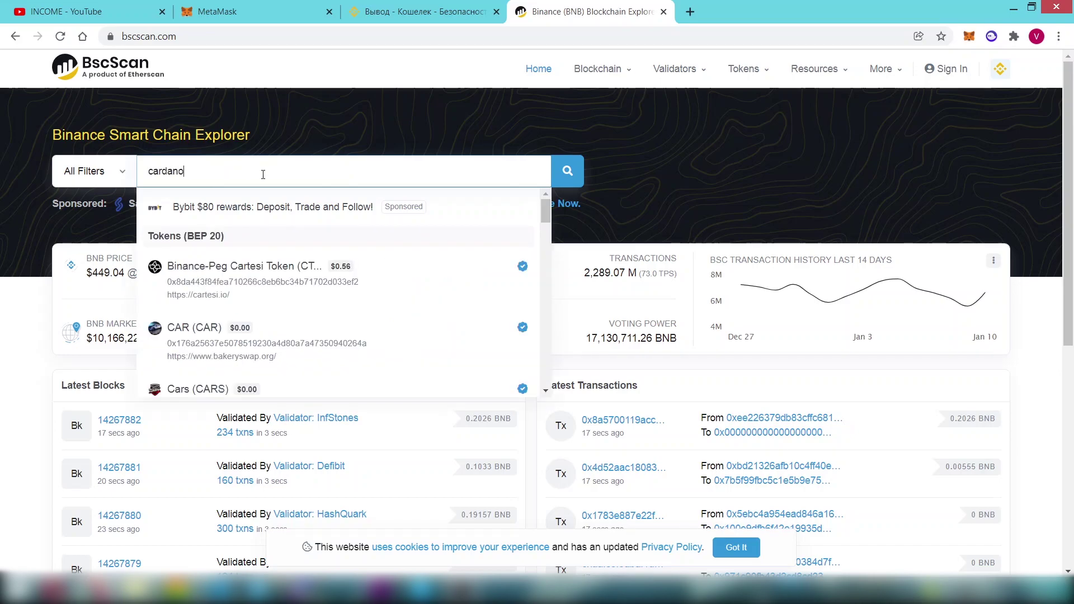
scroll(308, 335, down, 1)
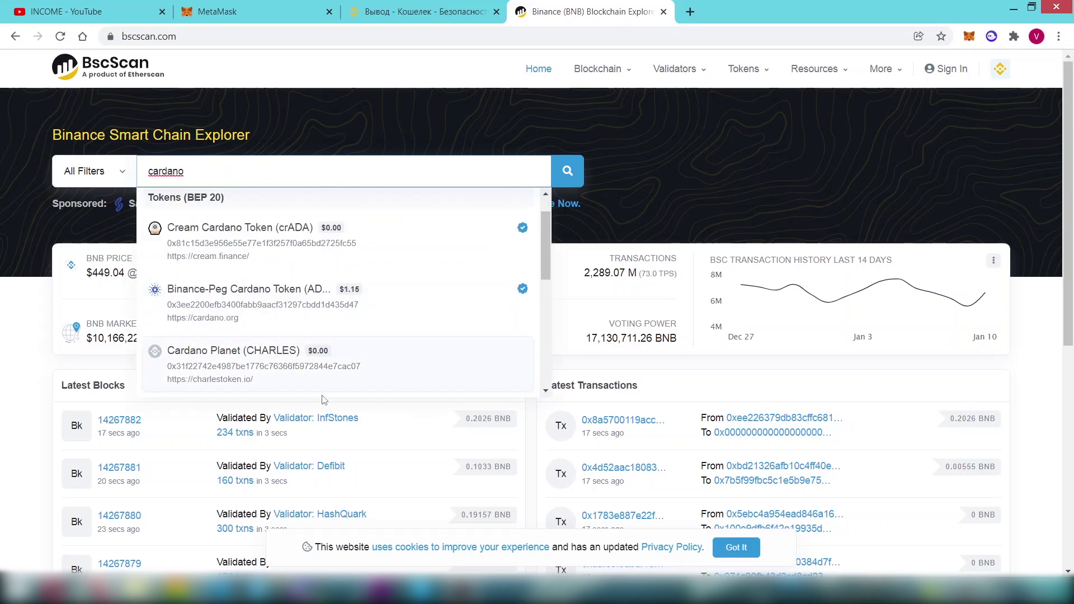
click(235, 295)
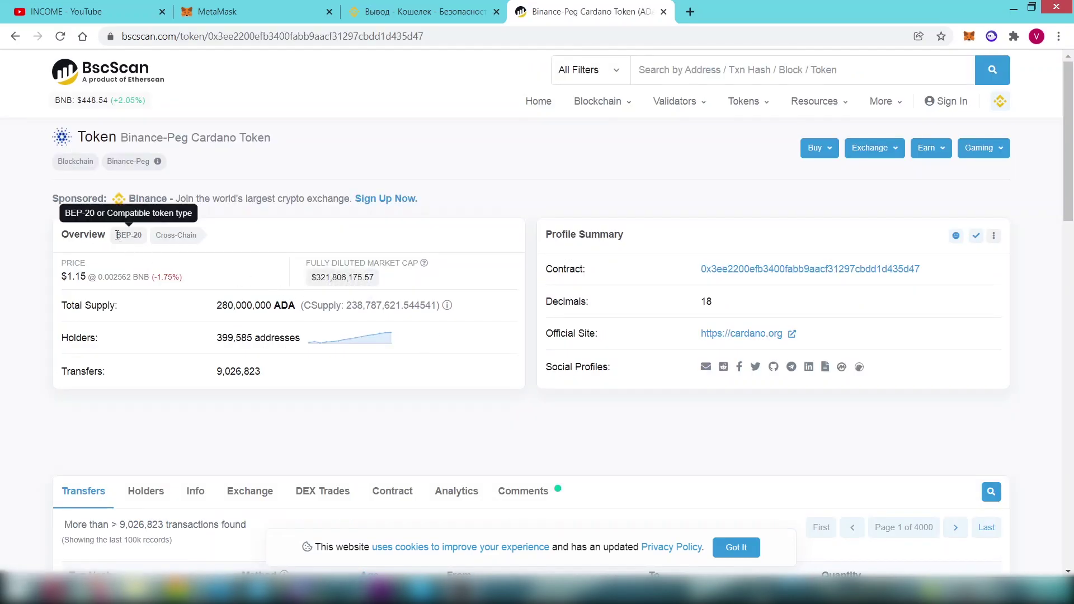
drag(117, 235, 143, 234)
click(243, 234)
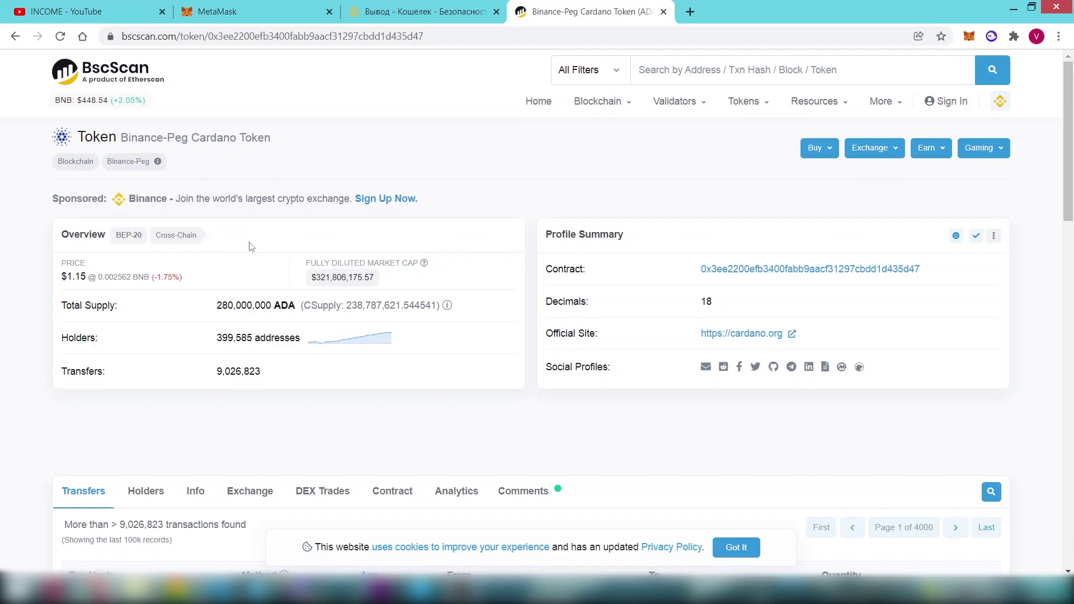
Step: Return to the Binance withdrawal form and set the withdrawal amount to 10 ADA
click(391, 12)
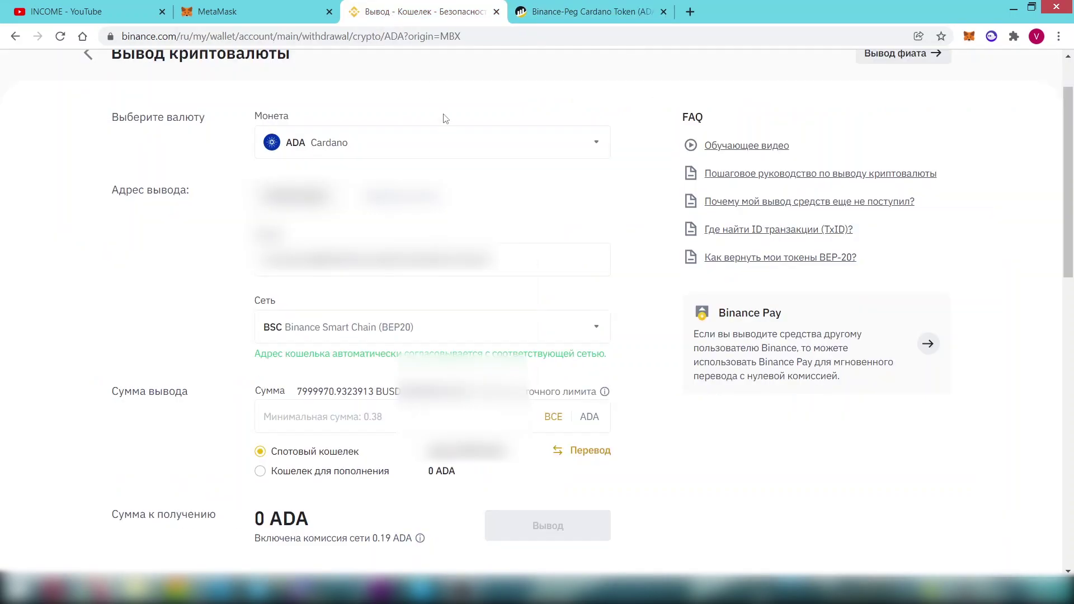
scroll(480, 349, down, 1)
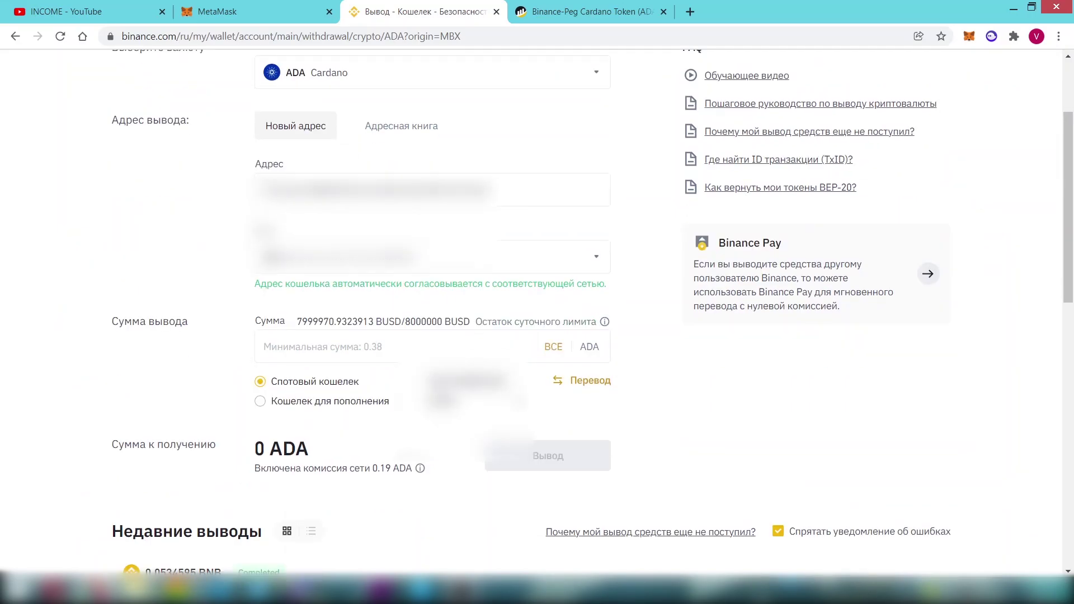
click(309, 351)
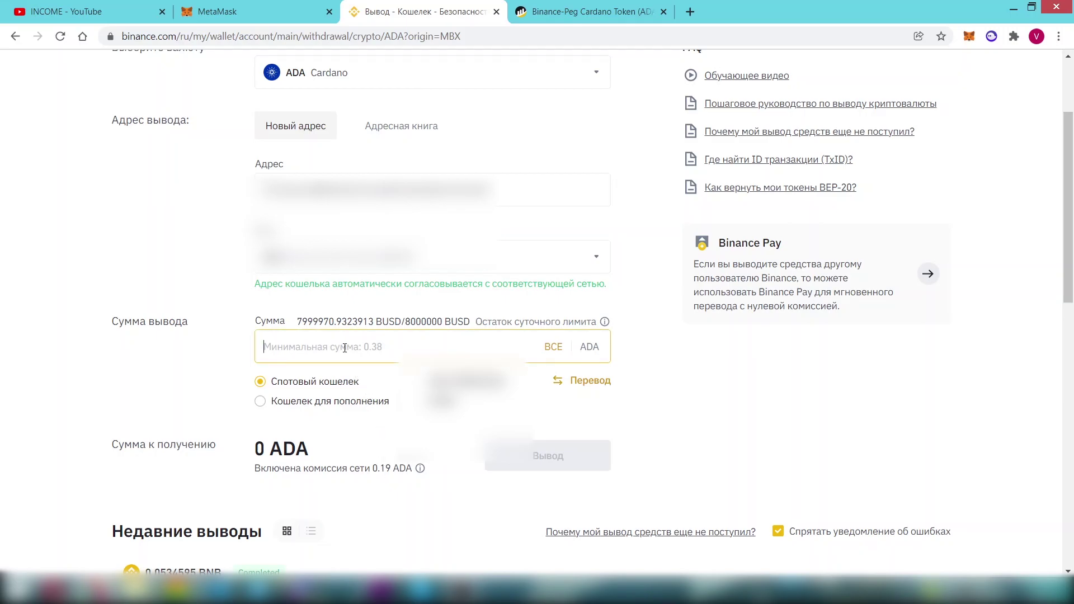
text(10)
scroll(582, 393, down, 1)
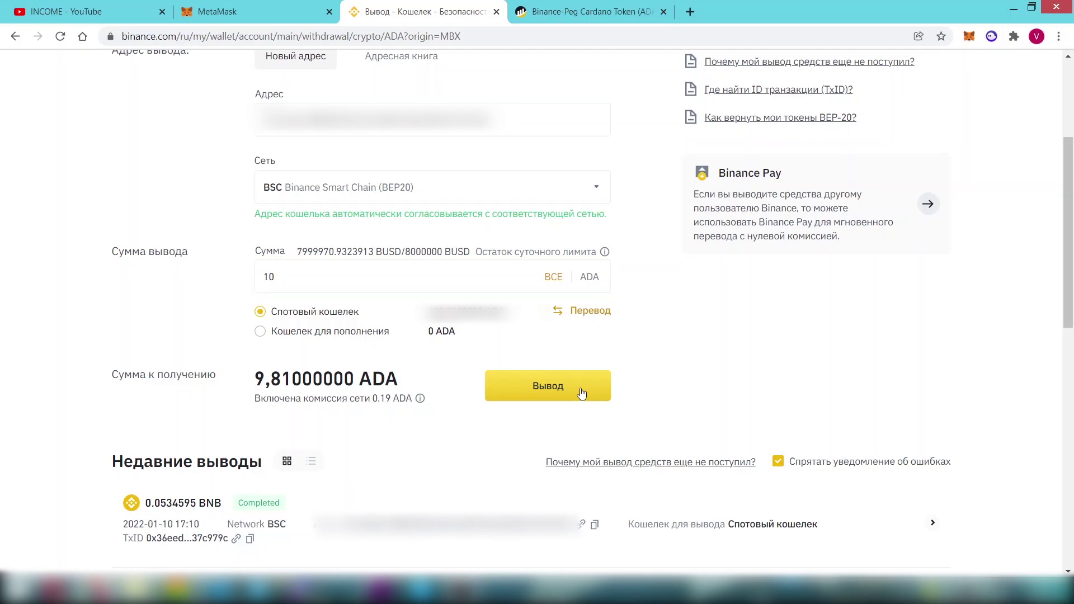
Step: Submit the ADA withdrawal, acknowledging the risk warning and completing the security check
click(582, 393)
click(597, 404)
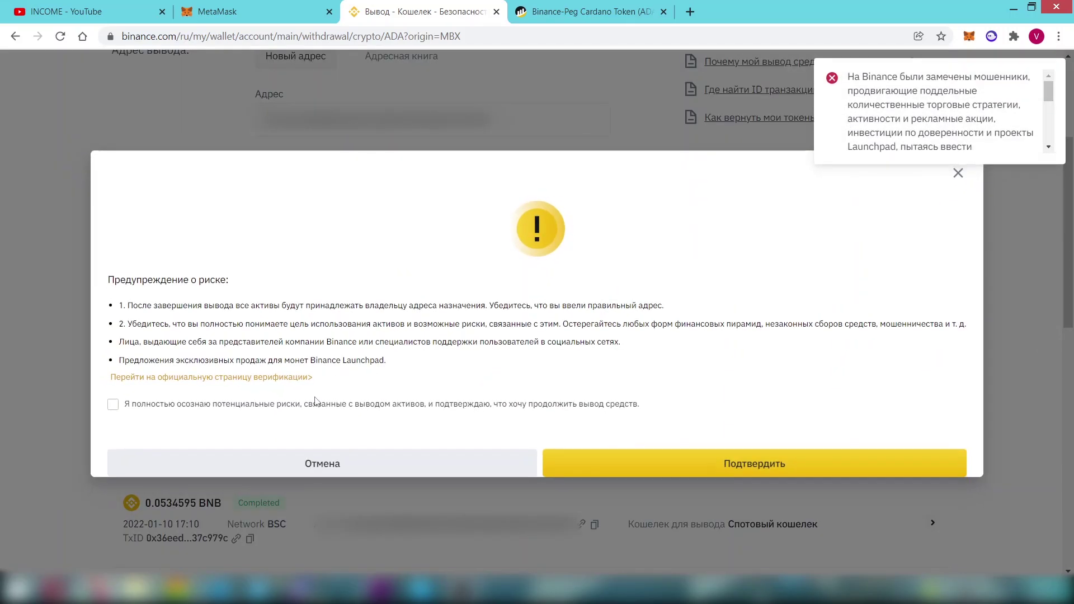
click(314, 404)
click(685, 466)
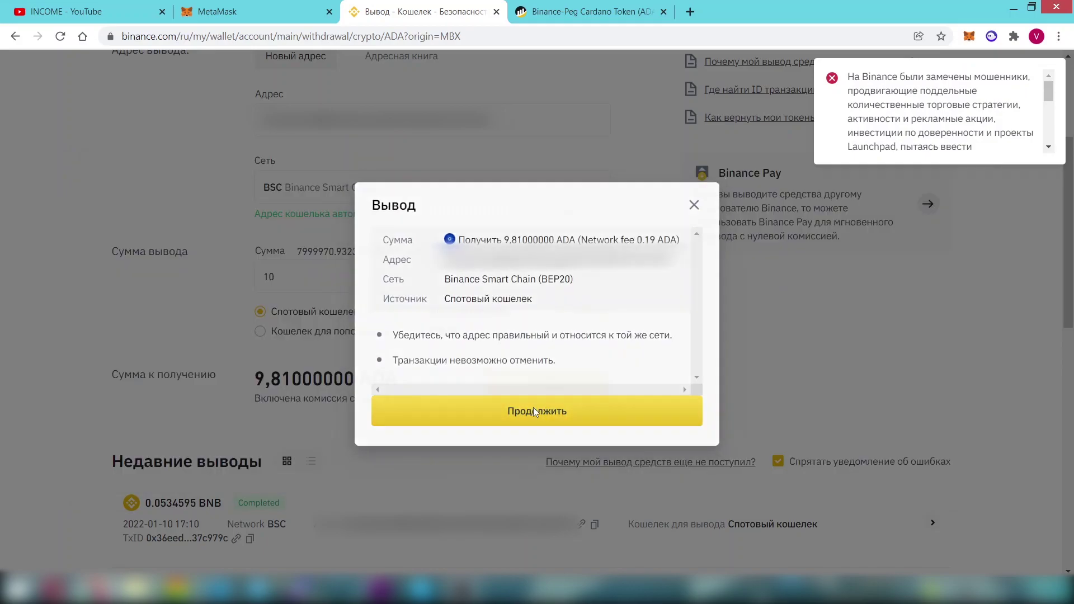
click(534, 411)
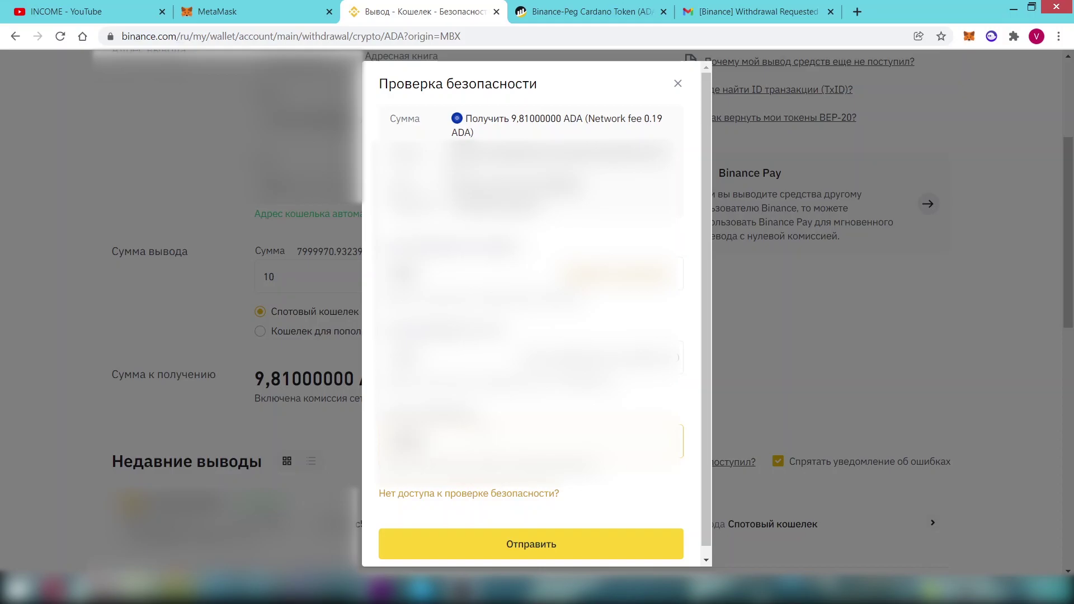
click(545, 543)
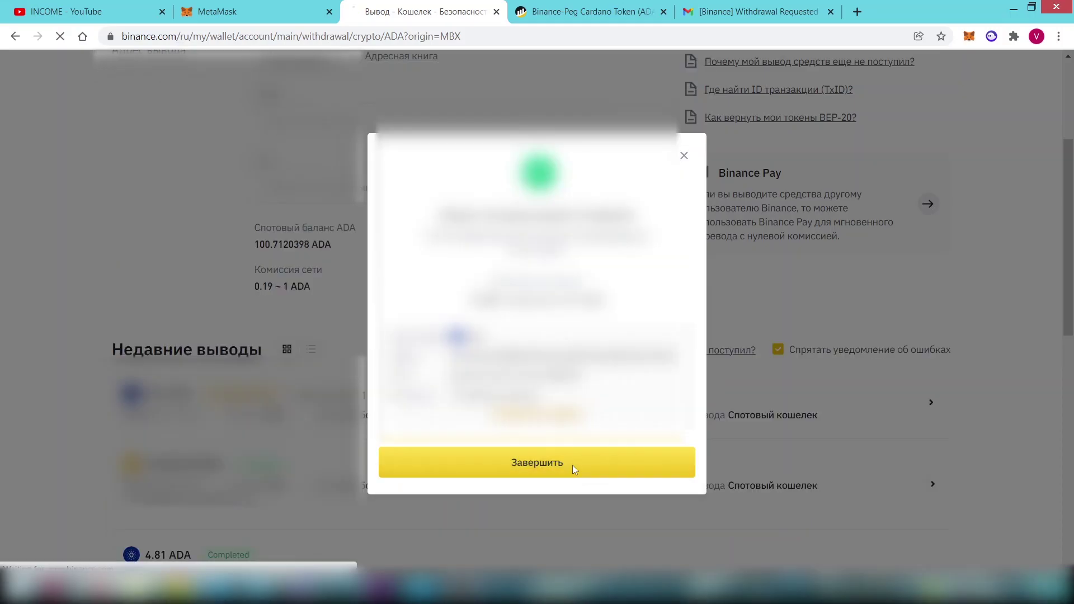
click(575, 465)
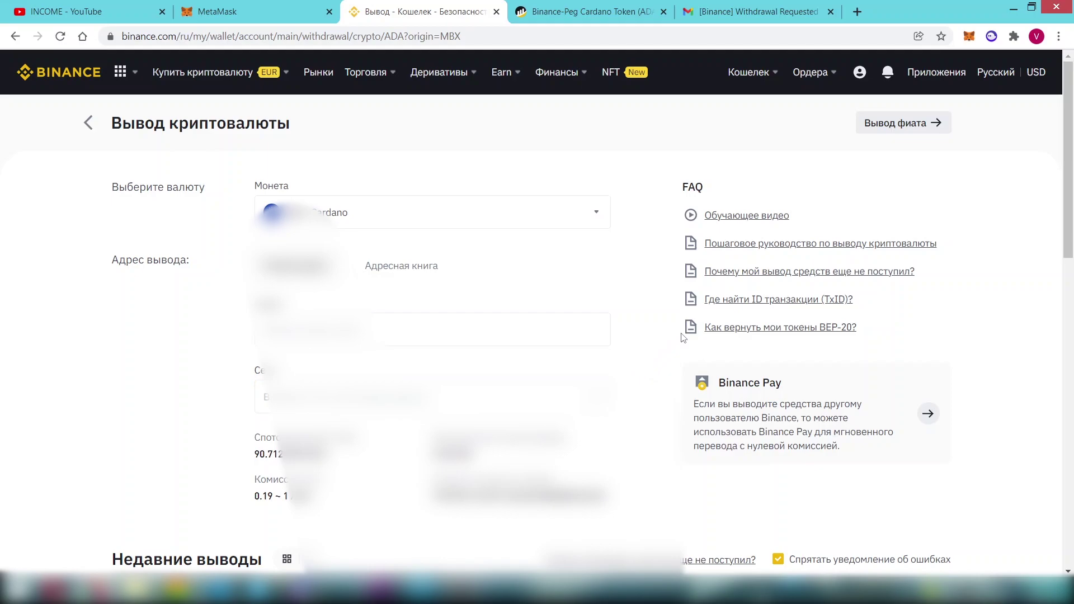
Step: Check the status of the latest ADA withdrawal on Binance and refresh the MetaMask wallet to check its assets
scroll(682, 337, down, 2)
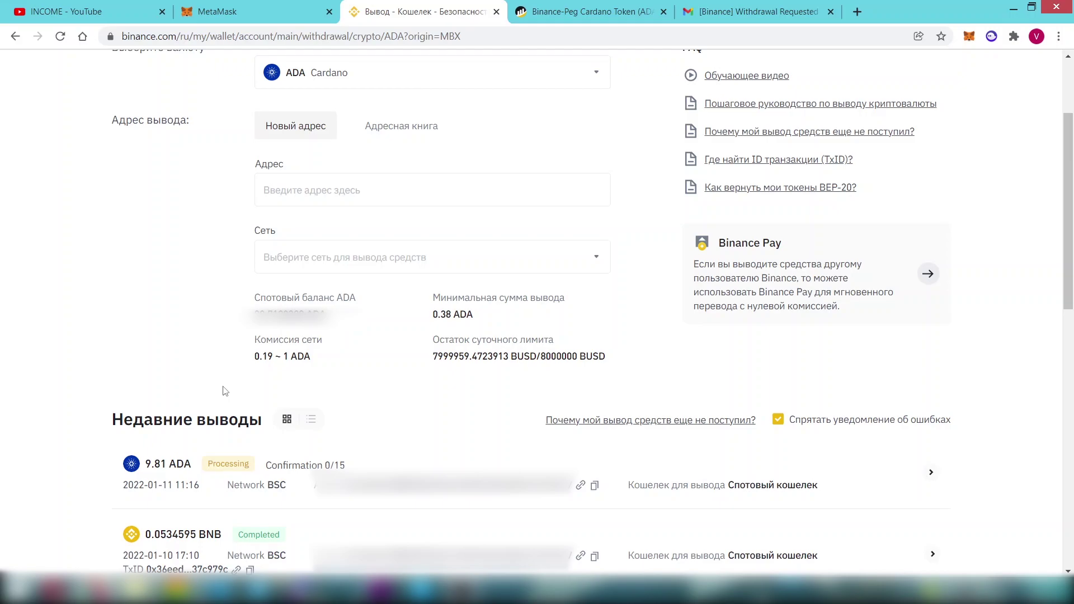
click(60, 38)
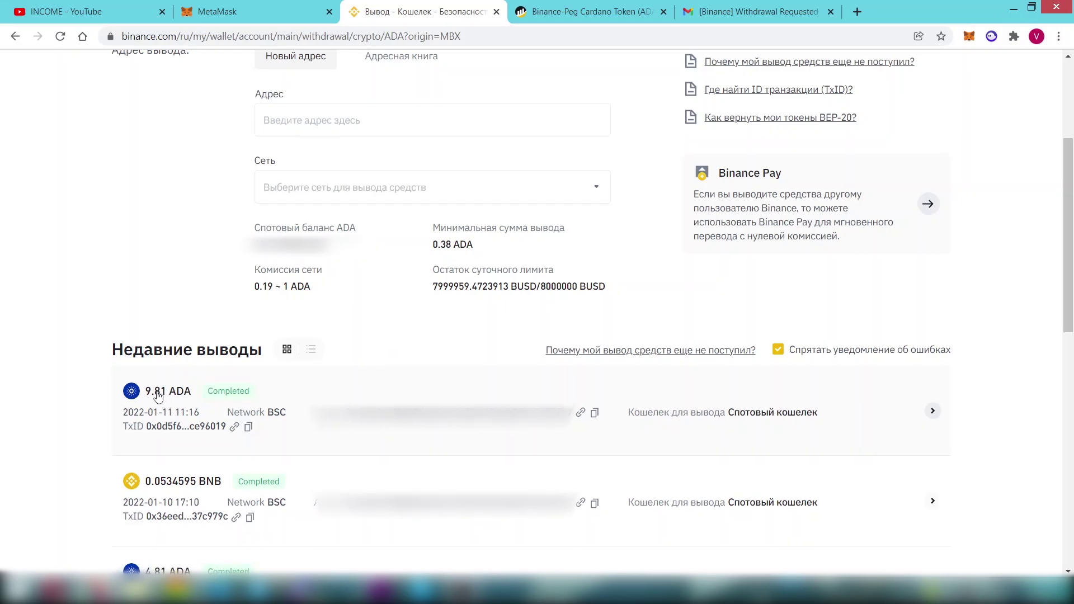
mouse_move(236, 400)
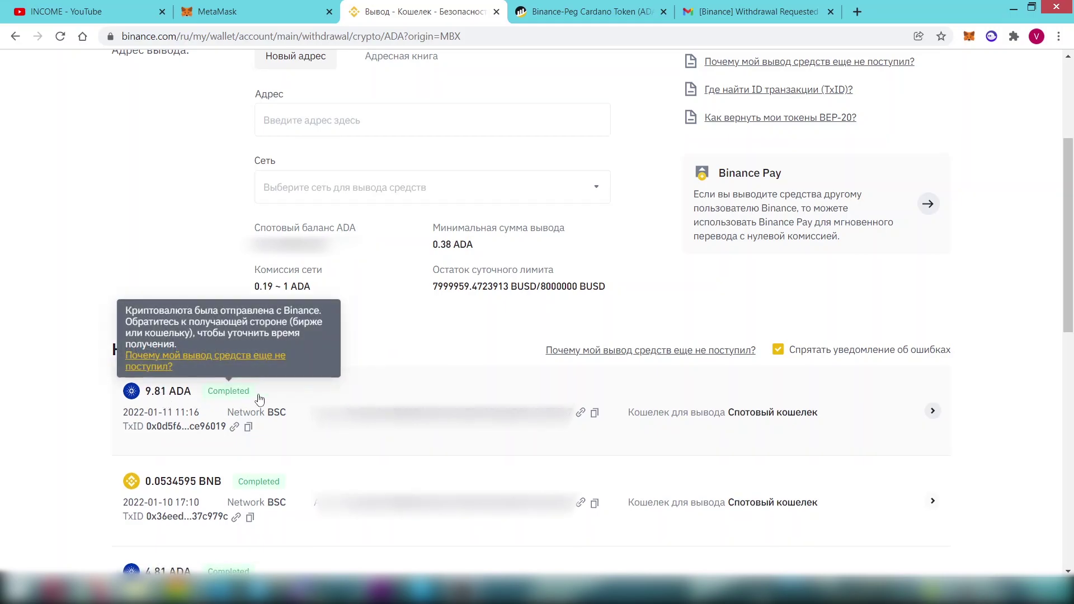
click(284, 19)
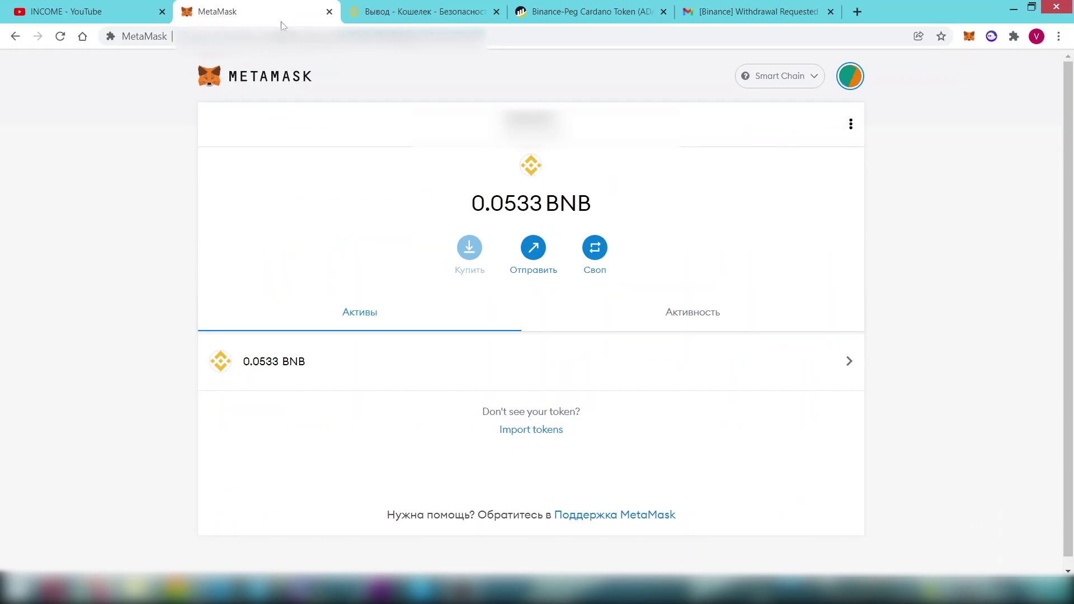
click(61, 36)
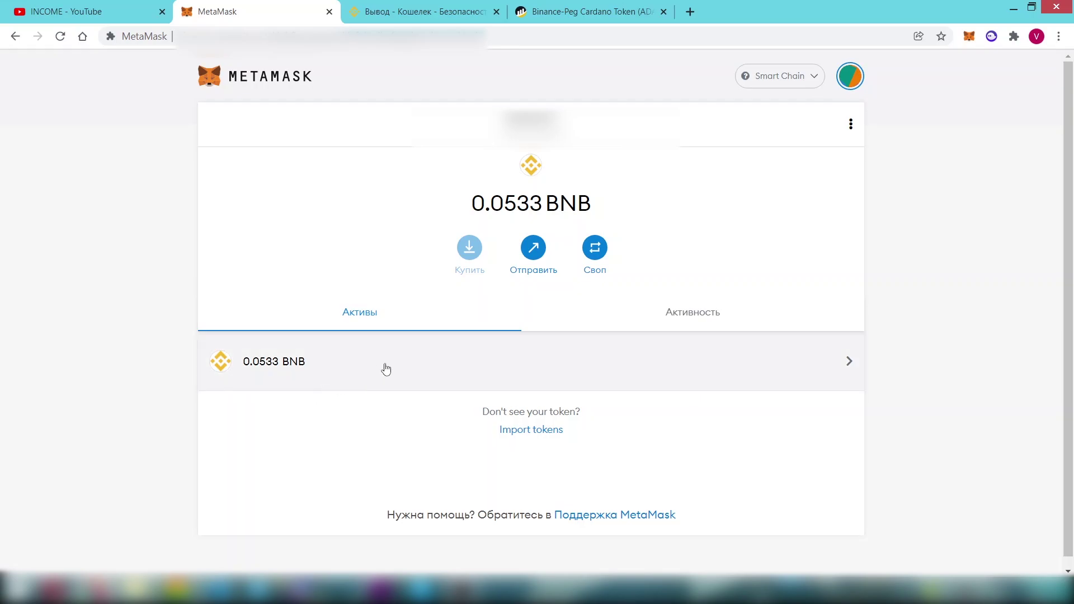
Step: Import ADA as a custom token into MetaMask using the Binance-Peg Cardano Token contract address copied from BscScan, and return to the account overview
click(564, 12)
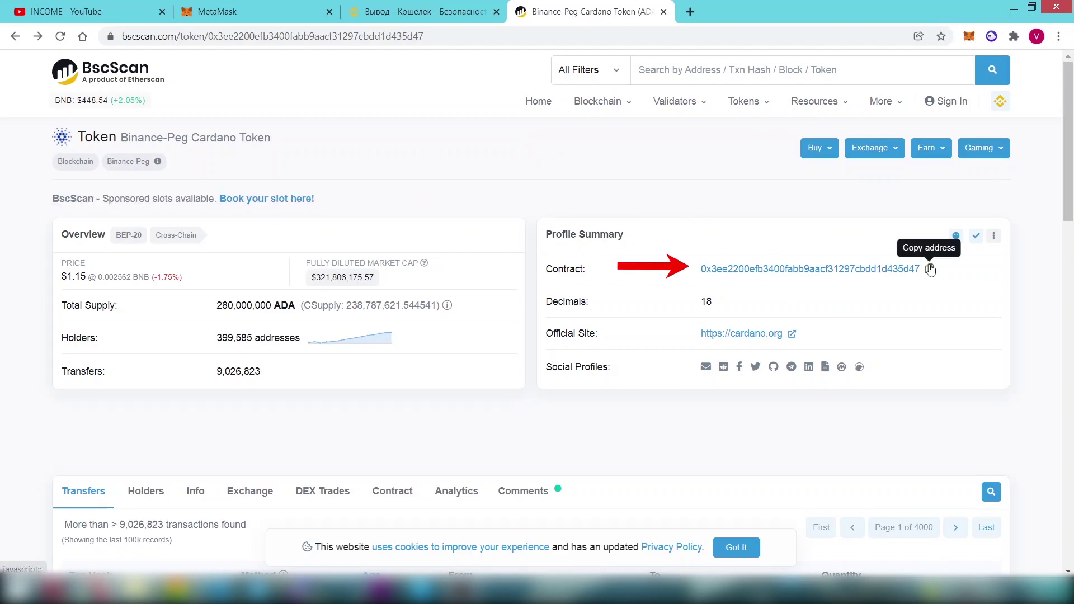
click(930, 270)
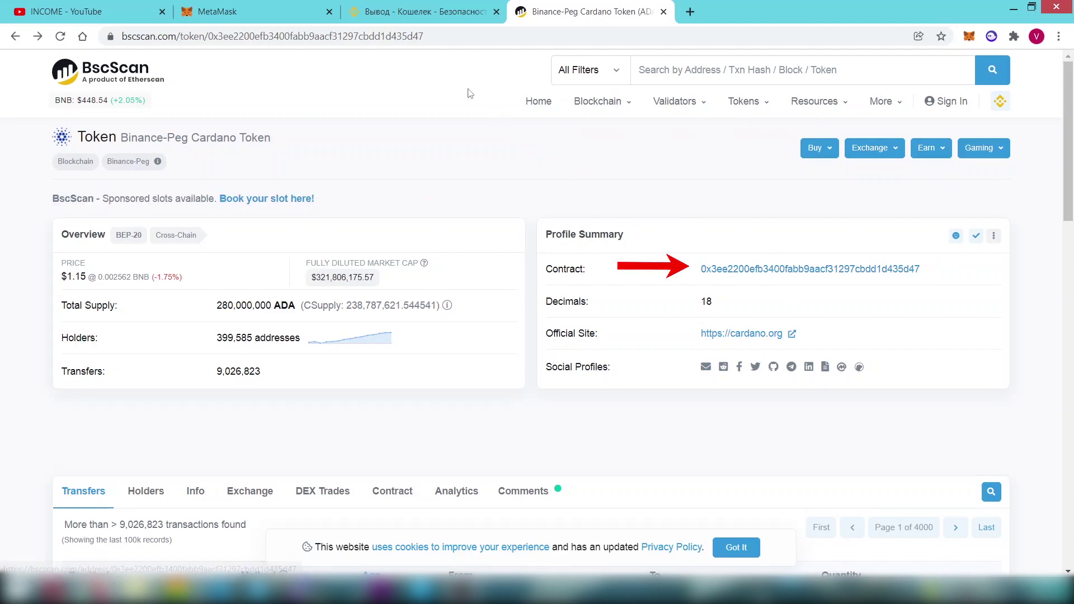
click(255, 7)
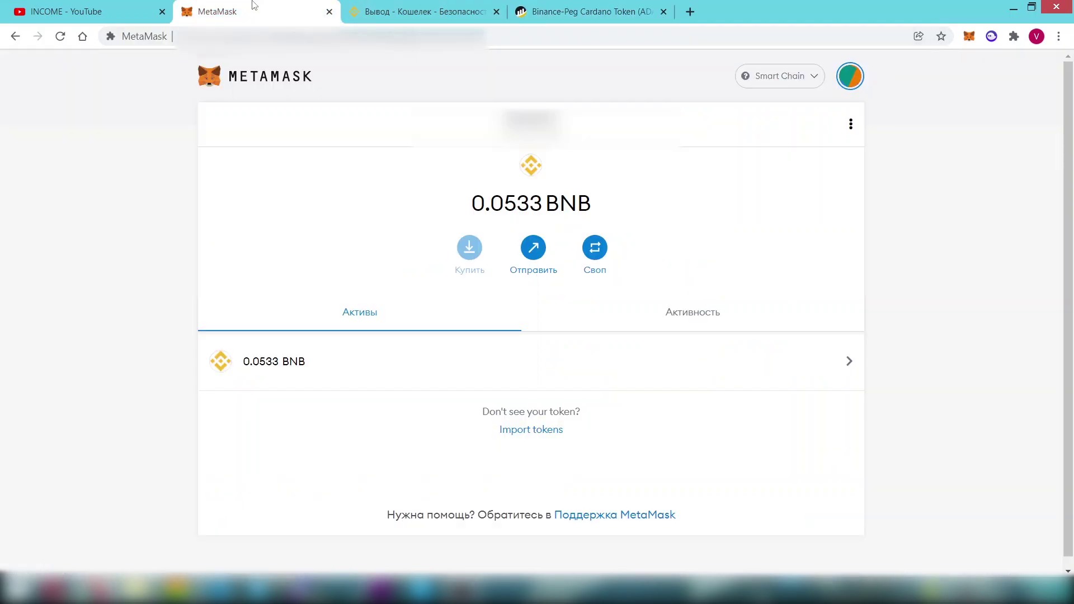
click(553, 435)
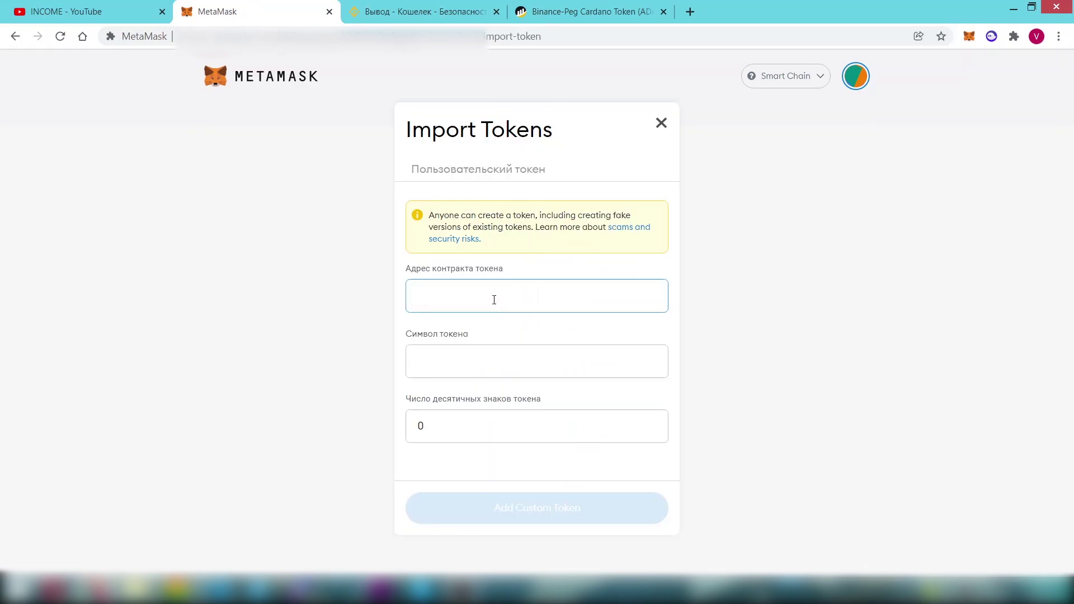
key(ctrl+v)
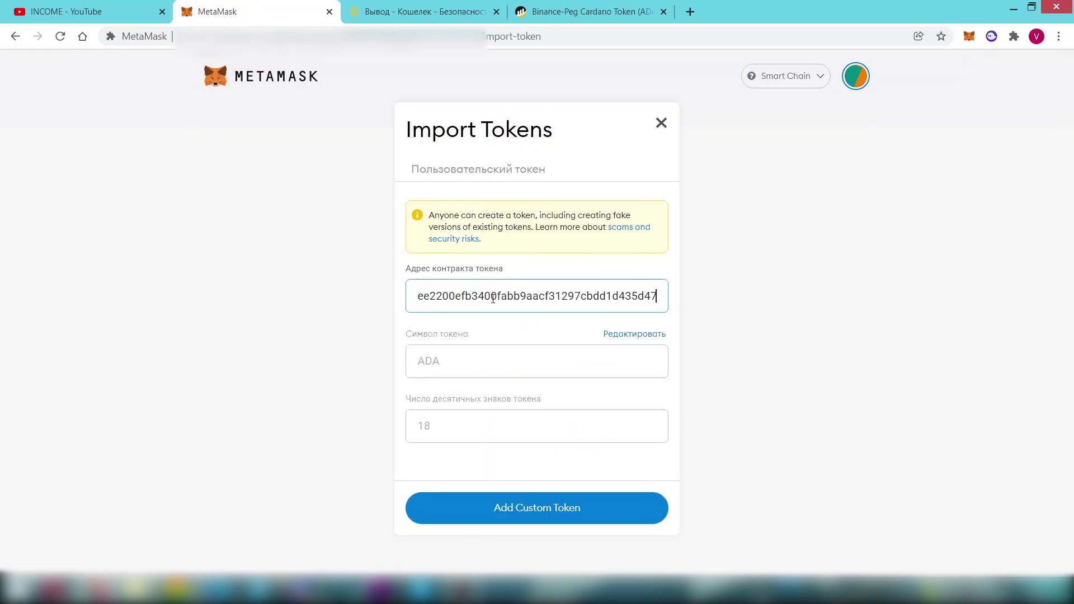
click(591, 513)
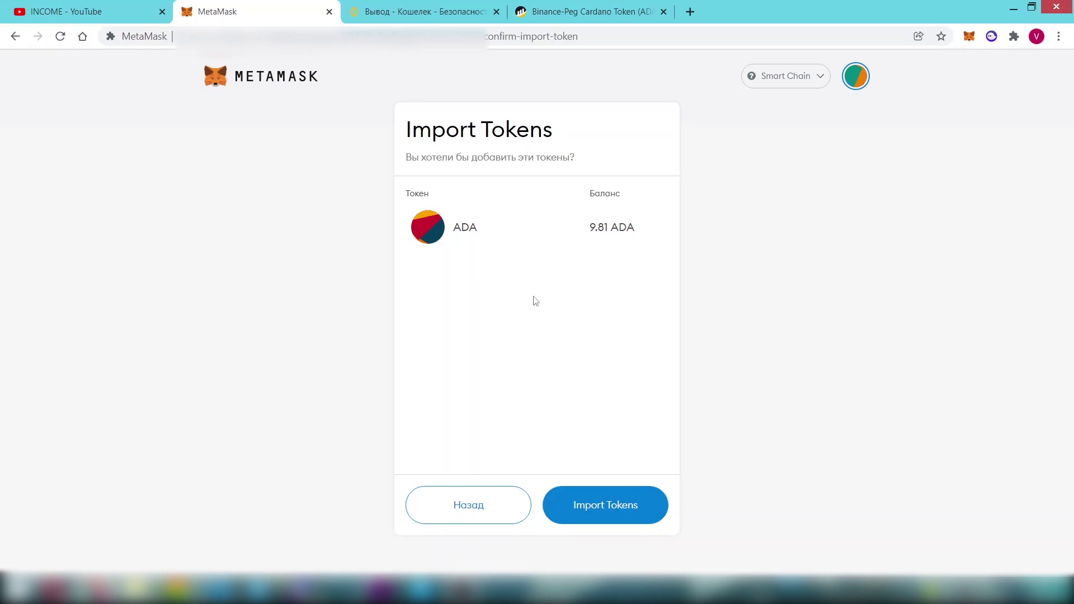
click(638, 506)
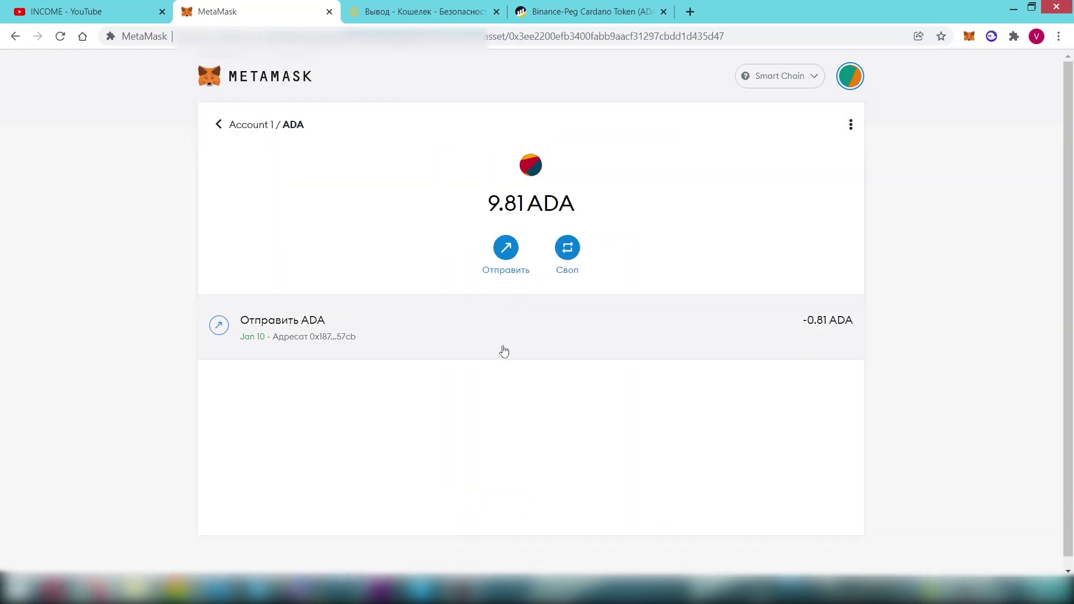
click(251, 126)
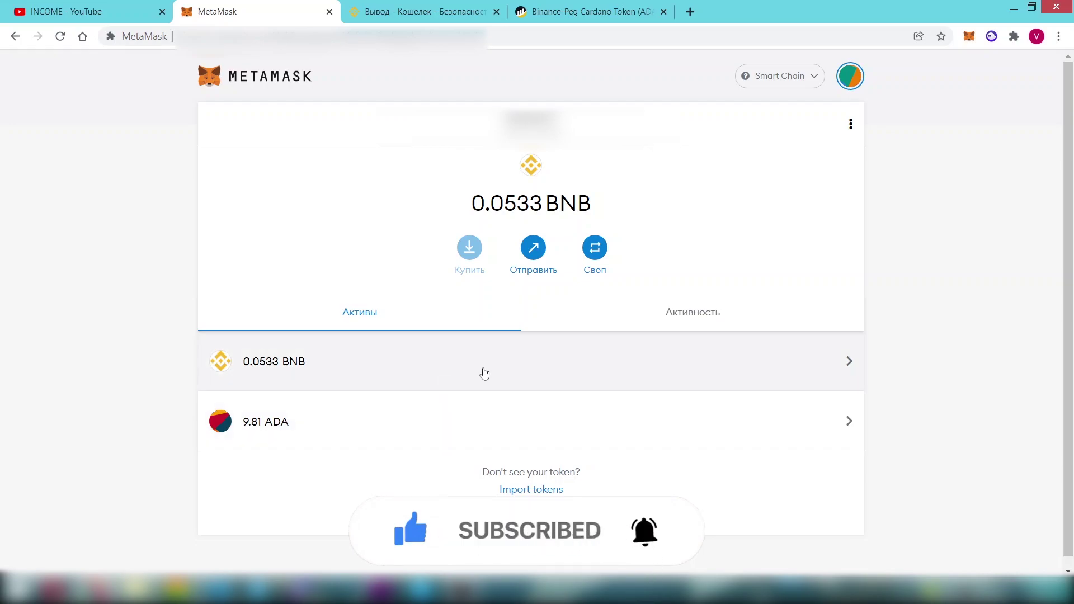
Step: View the MetaMask account's assets on Ethereum Mainnet, and switch the network back to Smart Chain
click(805, 79)
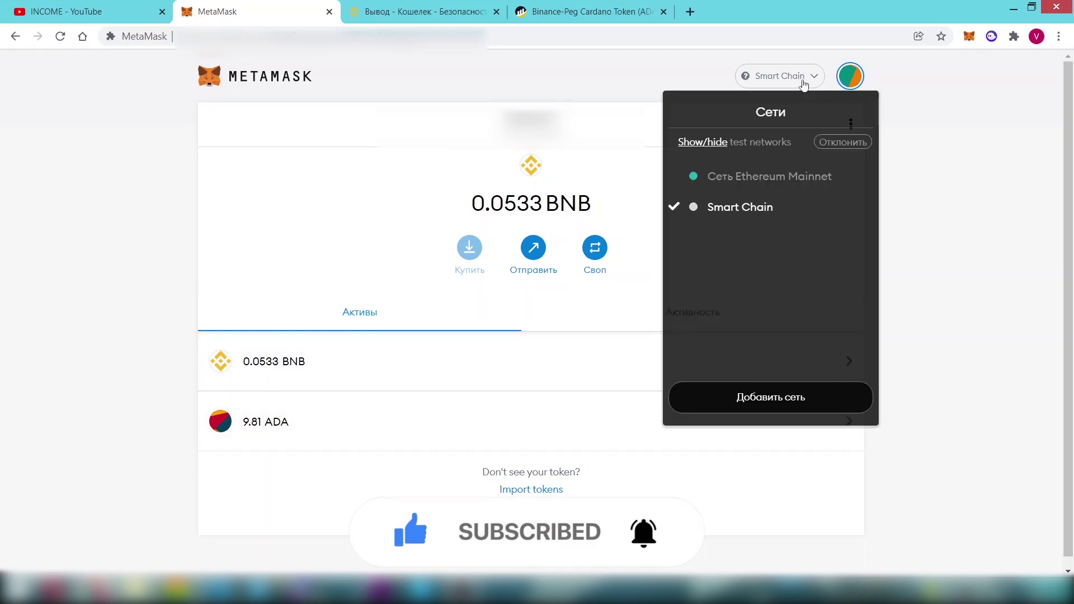
click(773, 180)
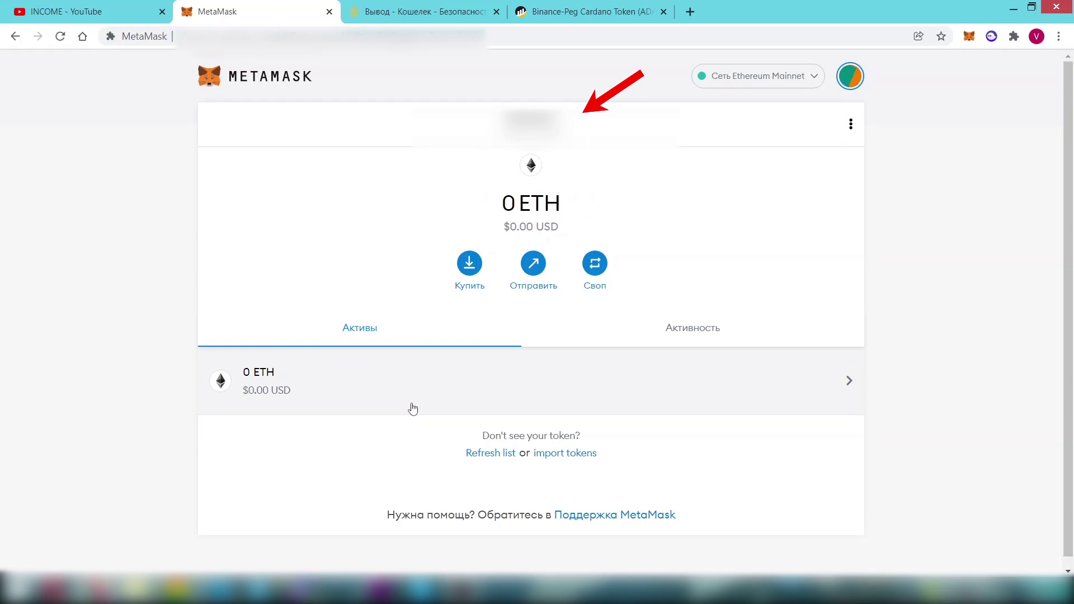
click(784, 76)
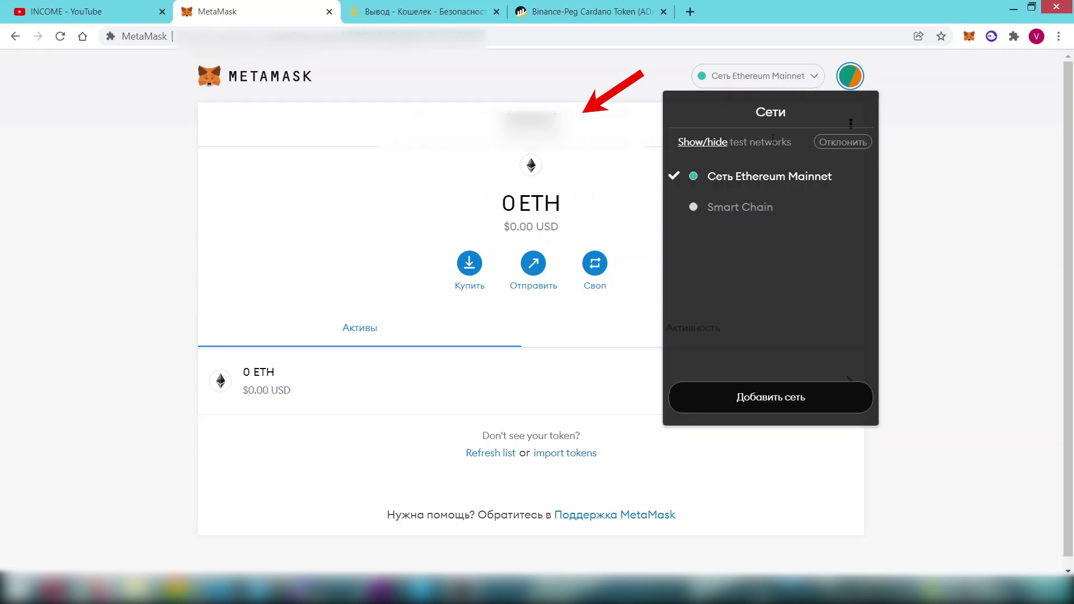
click(737, 215)
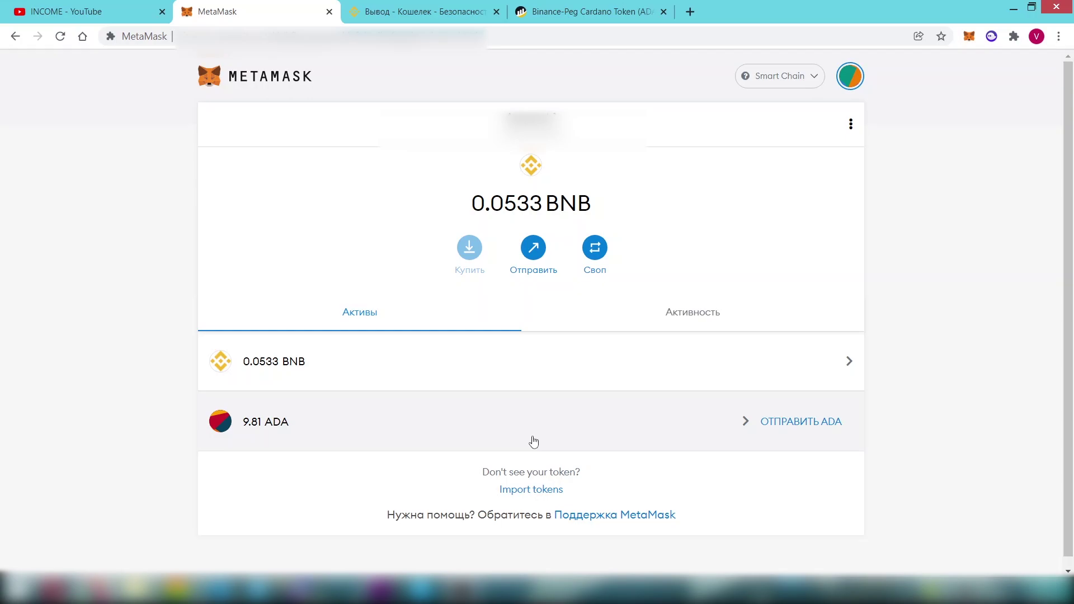
Step: Start sending ADA from MetaMask, and open the ADA deposit page from the fiat and spot wallet on Binance
click(809, 424)
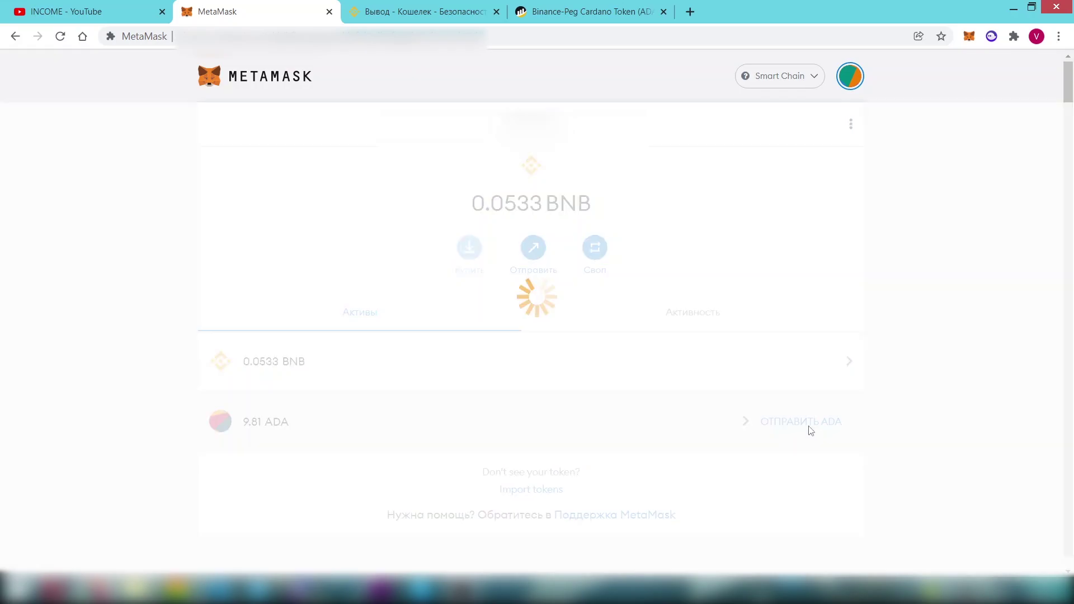
click(386, 7)
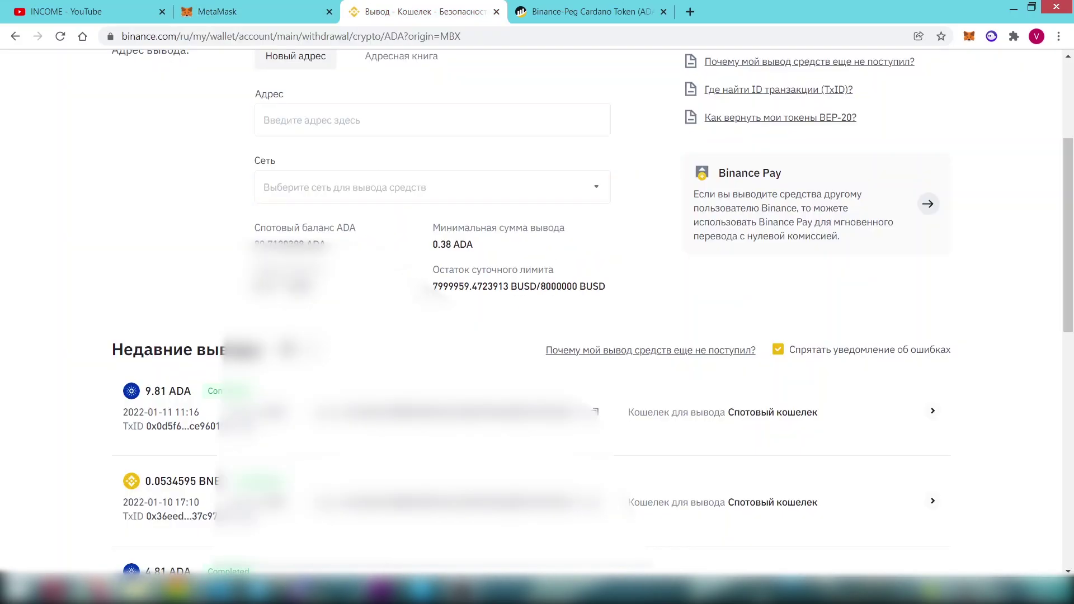
scroll(537, 279, up, 4)
mouse_move(764, 81)
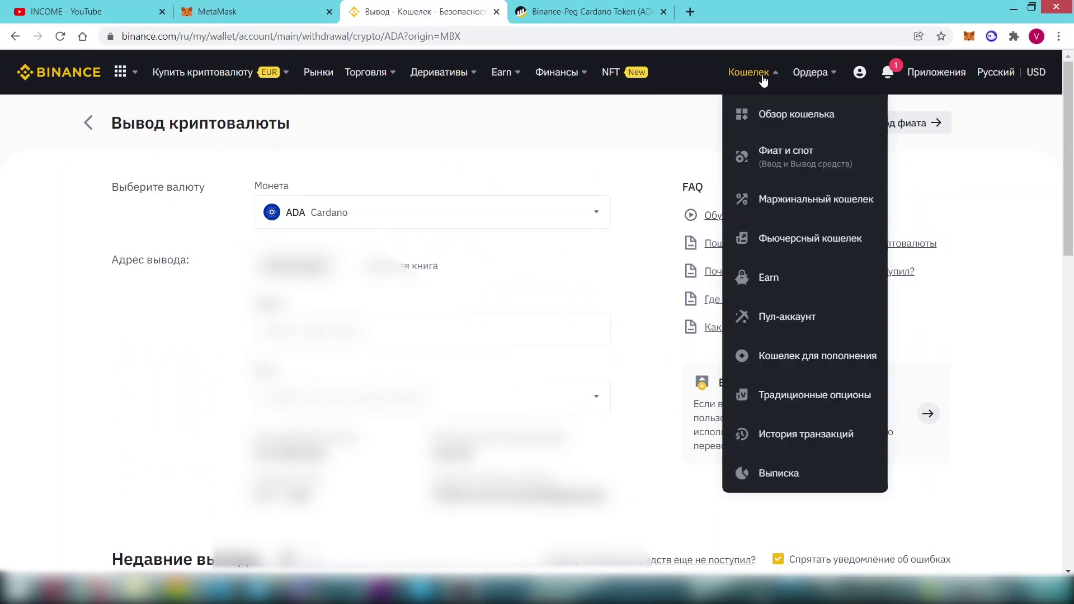
click(774, 124)
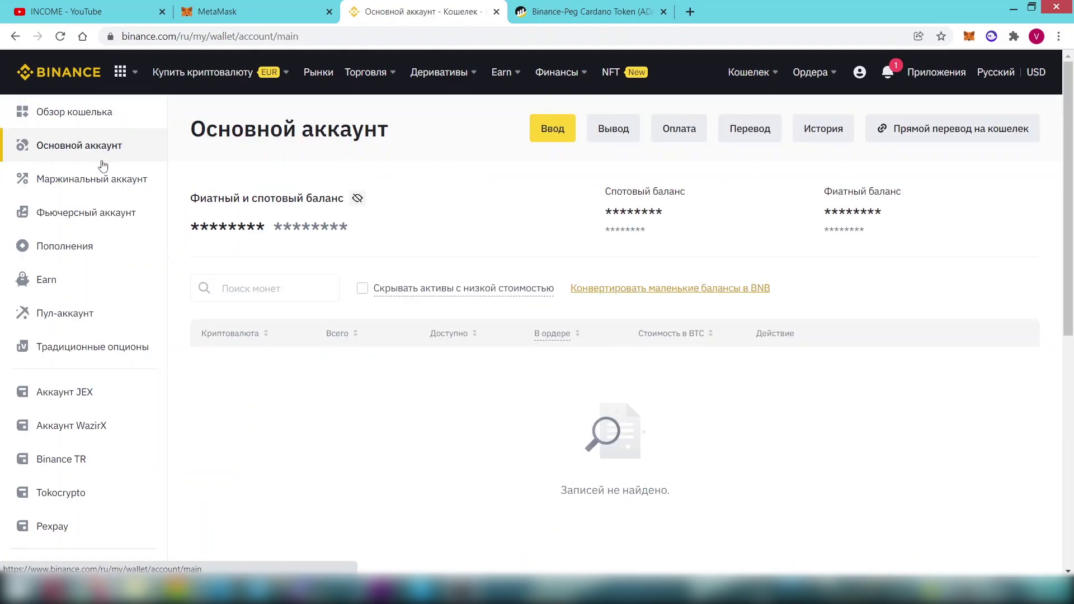
scroll(724, 447, down, 4)
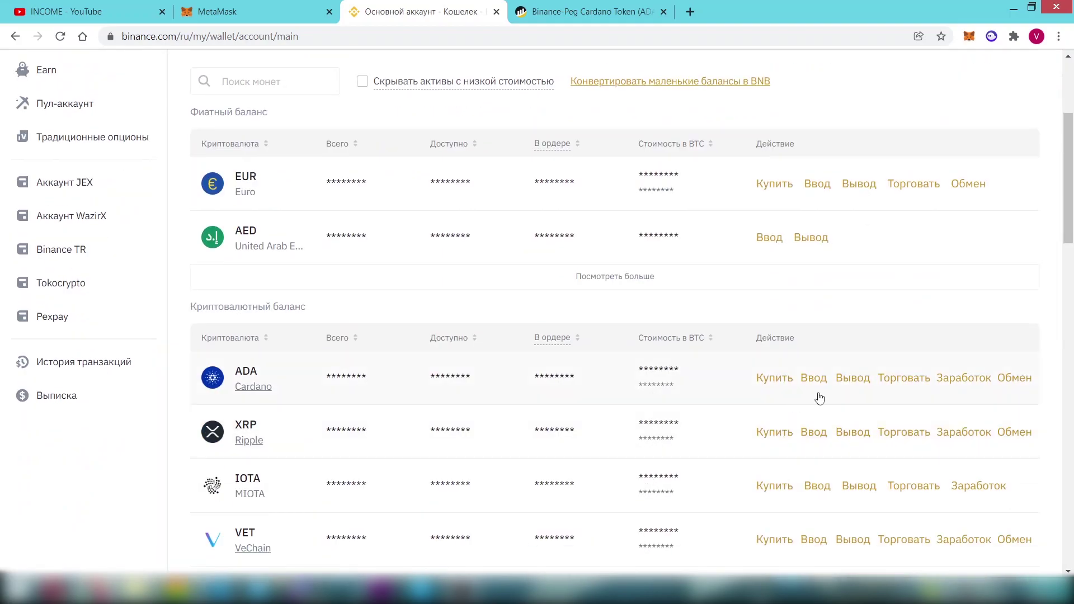
click(813, 379)
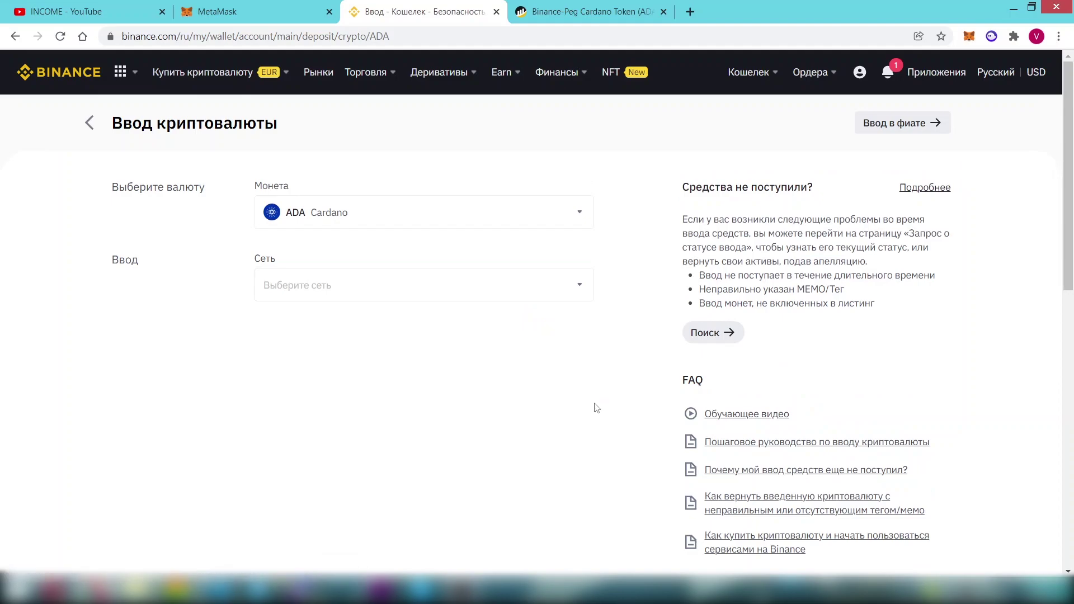
Step: Choose Binance Smart Chain (BEP20) as the ADA deposit network and copy the deposit address
click(509, 291)
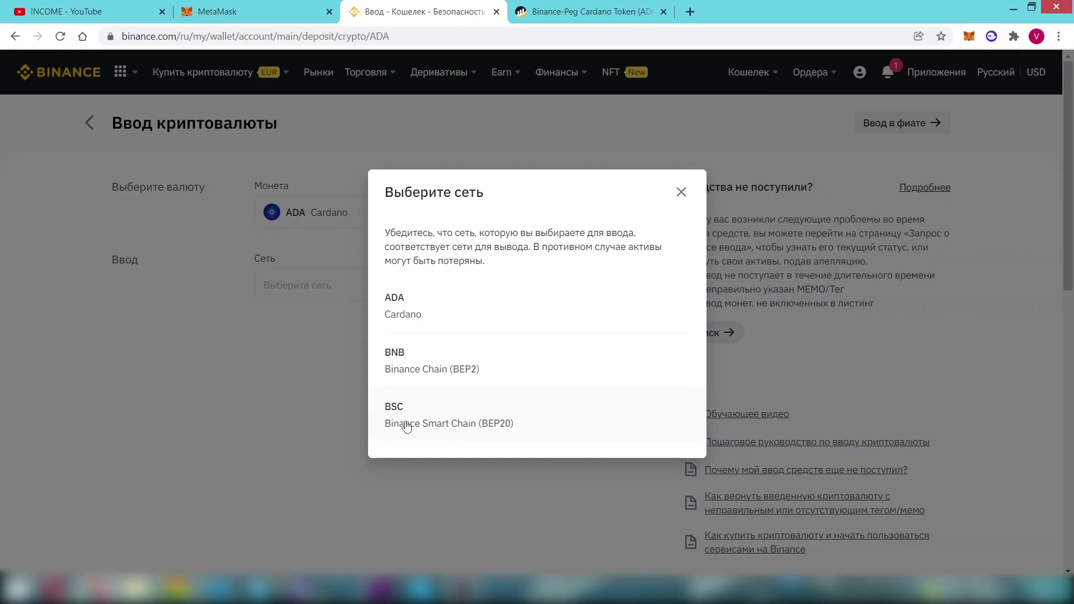
click(450, 429)
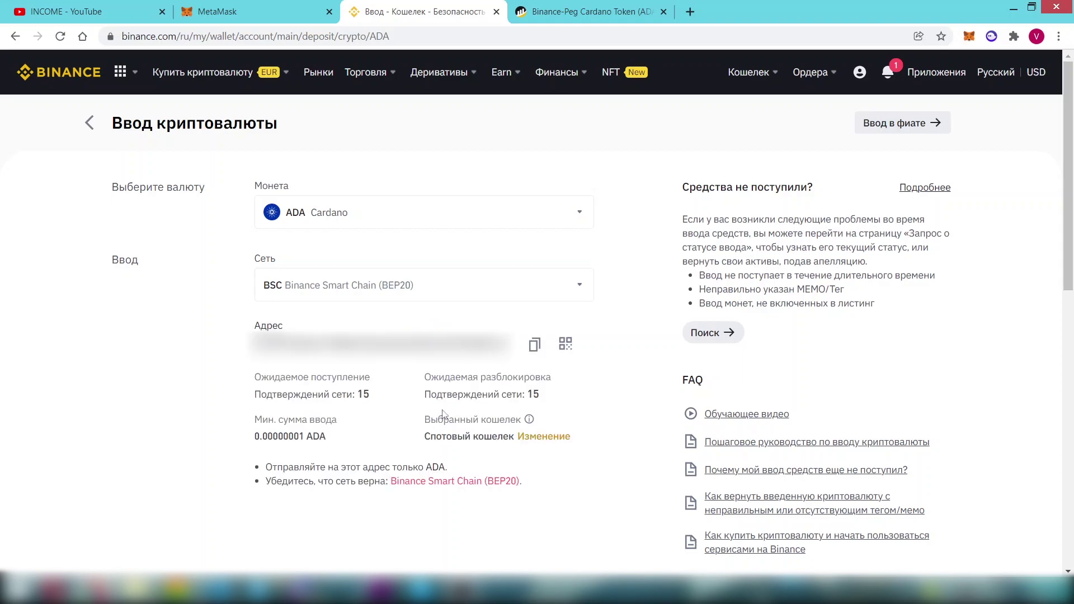
click(534, 345)
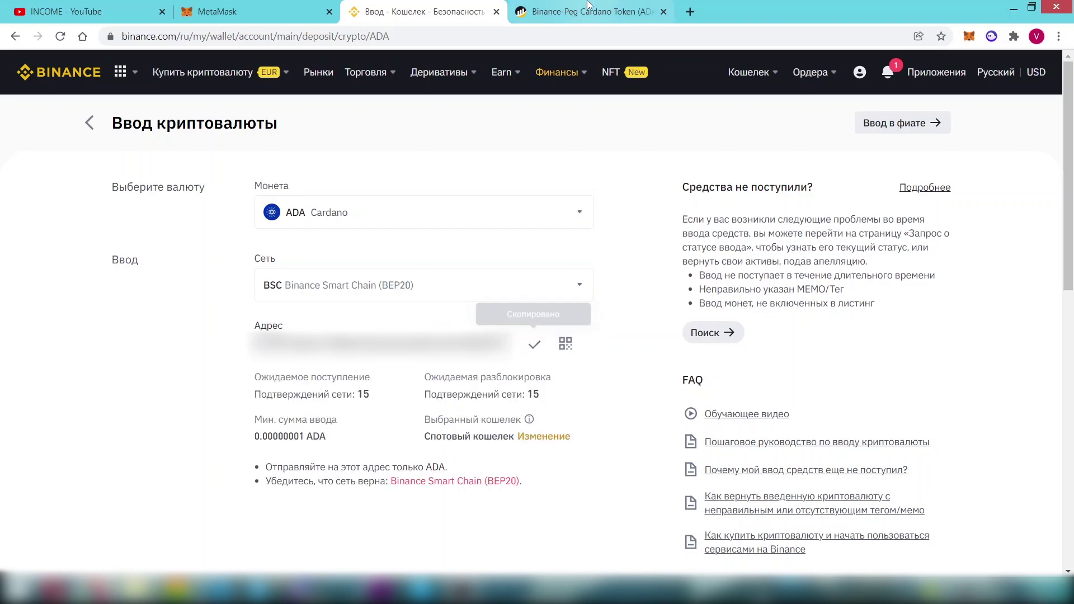
Step: Paste the copied deposit address as recipient in MetaMask, set the maximum amount of 9.81 ADA, and confirm the transfer
click(238, 6)
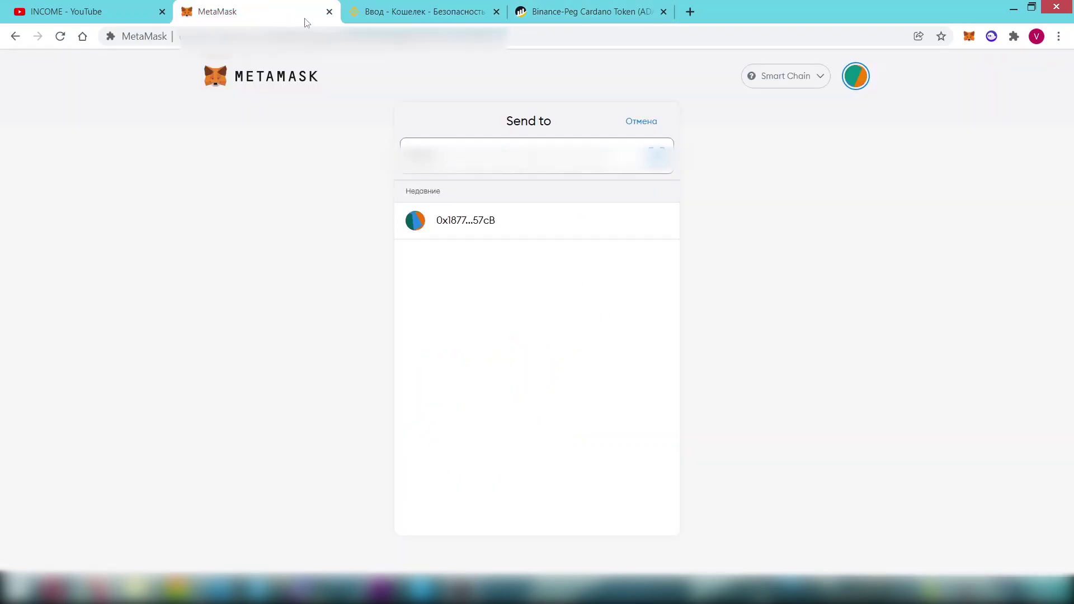
key(ctrl+v)
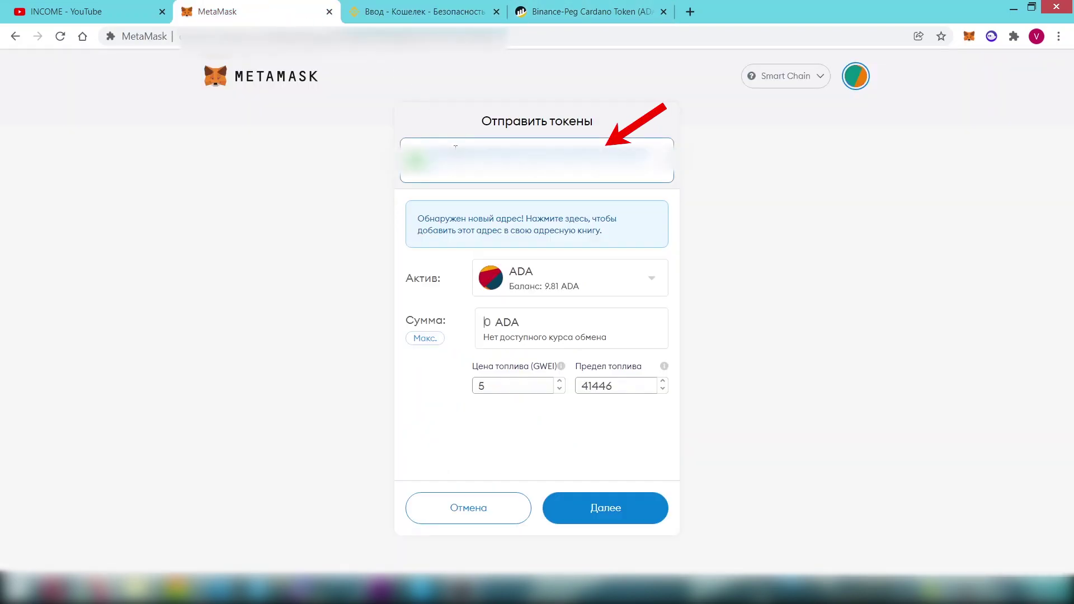
click(430, 345)
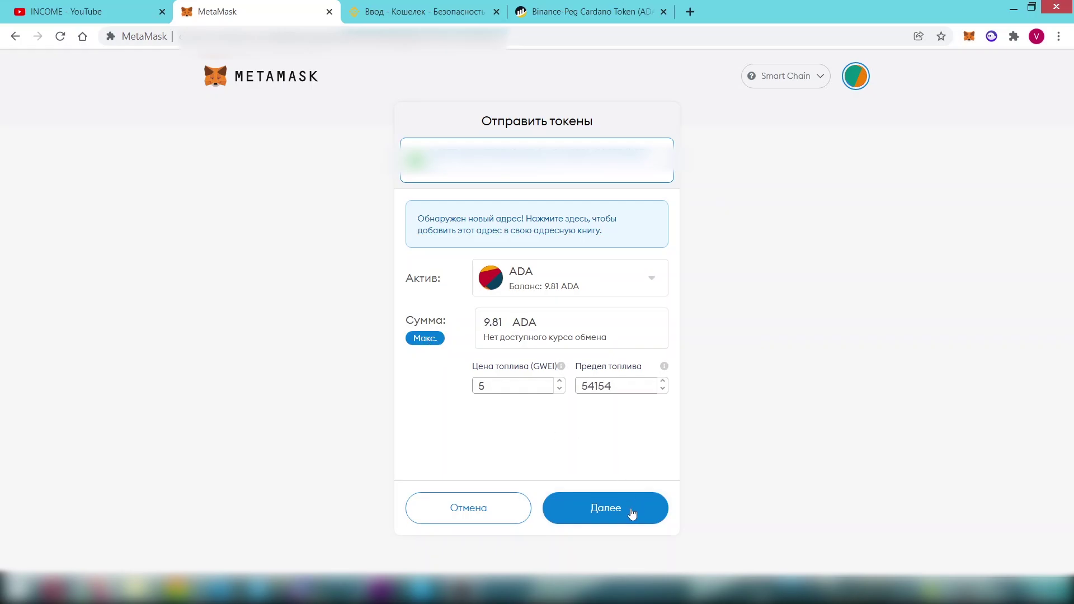
click(632, 513)
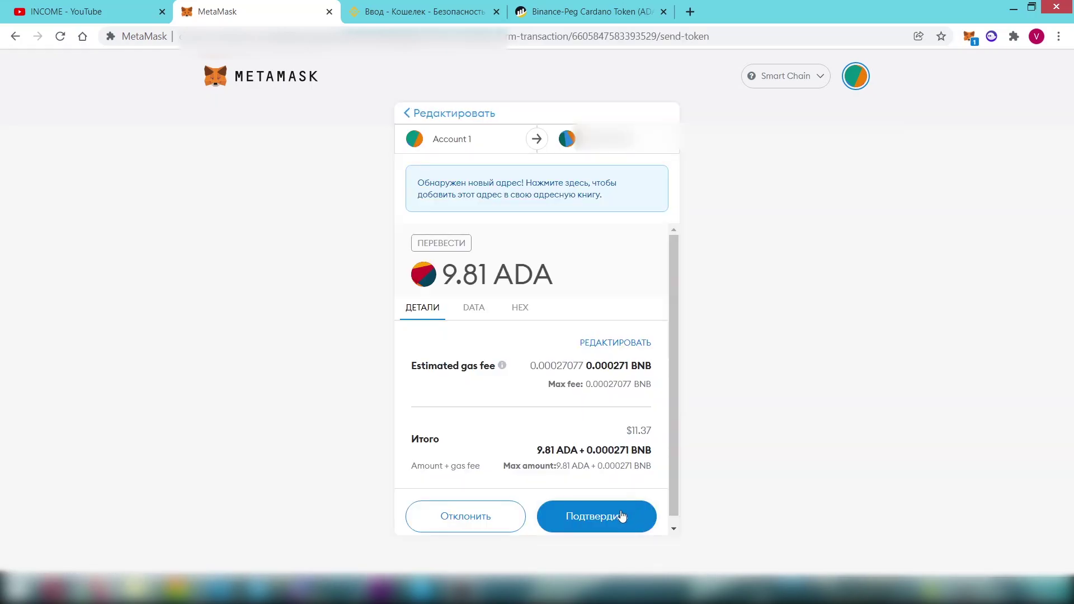
click(624, 514)
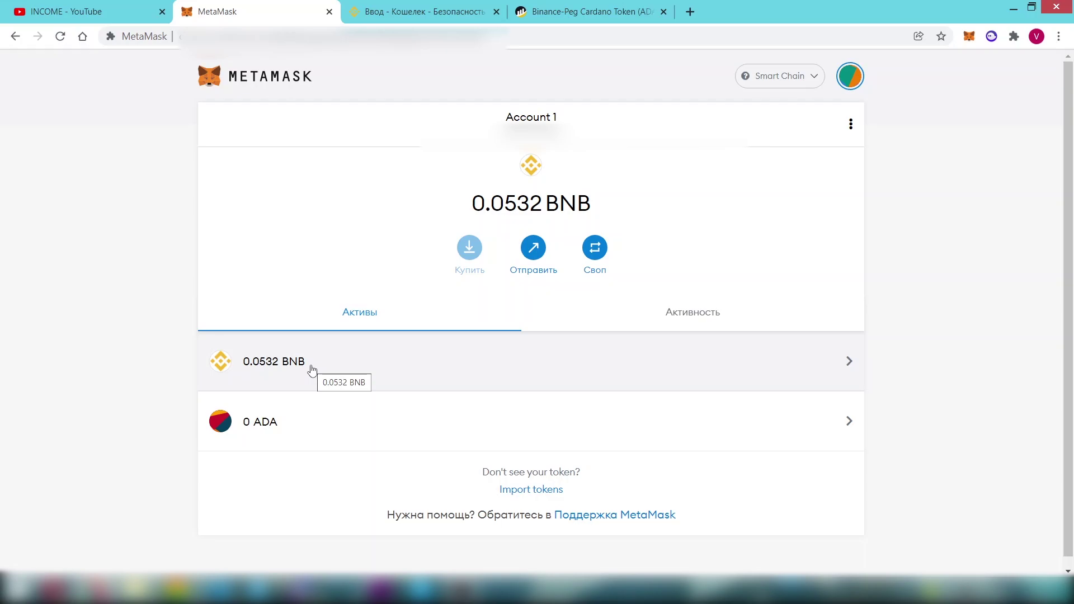
Step: Return to Binance and open the transaction history from the wallet overview to check the crypto deposits
click(531, 132)
click(425, 11)
mouse_move(415, 73)
mouse_move(750, 73)
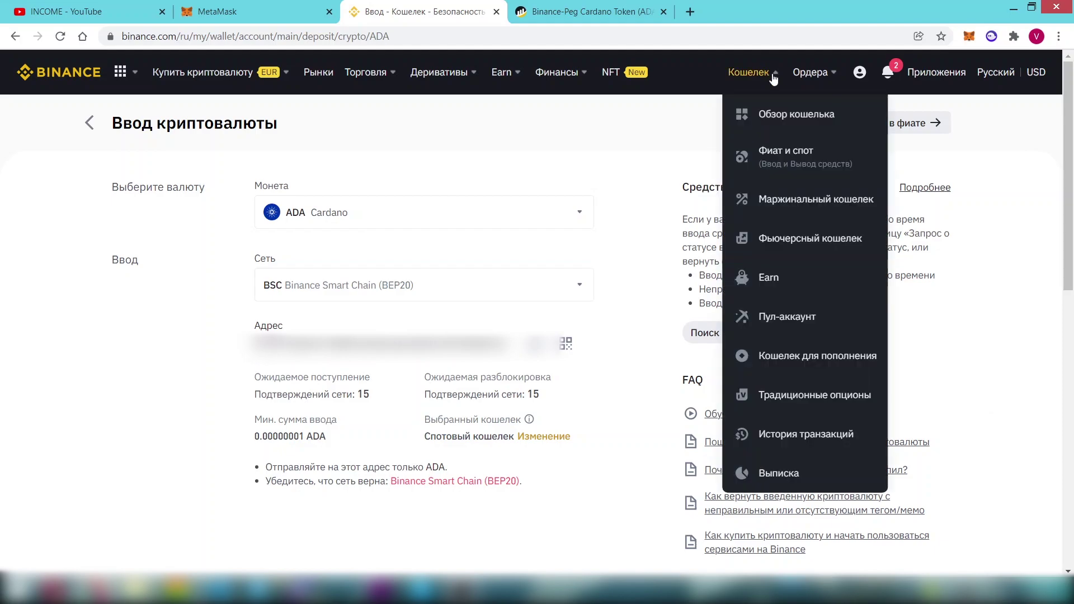
click(789, 114)
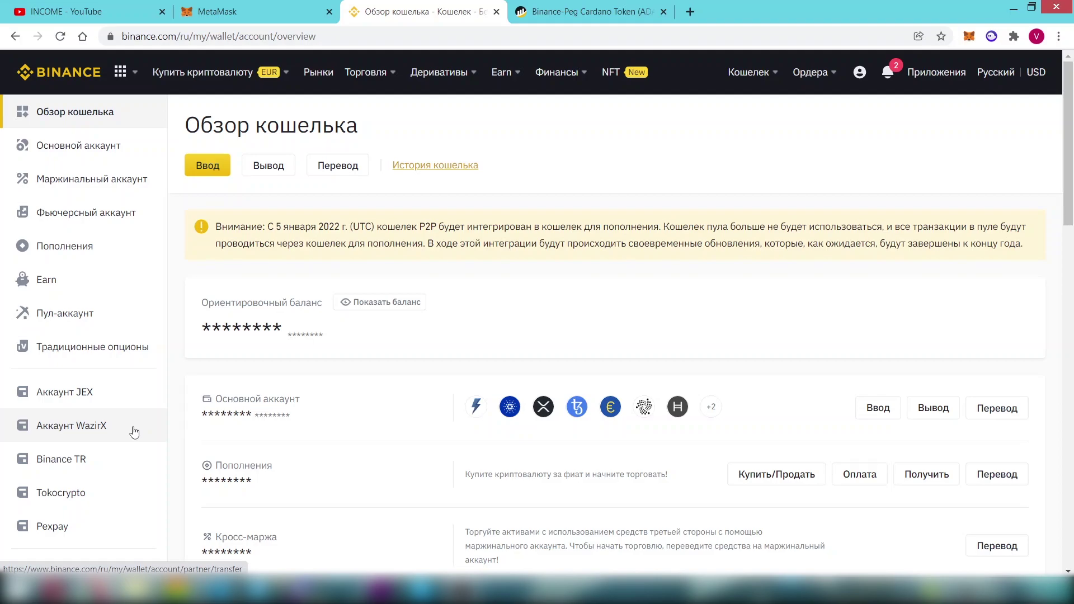
scroll(133, 432, down, 2)
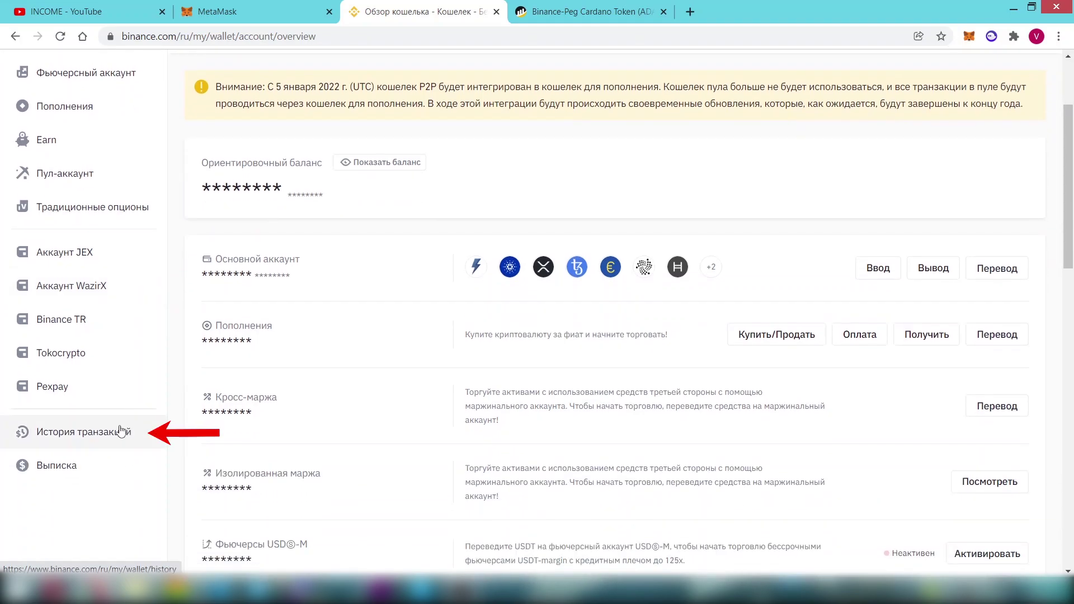
click(109, 433)
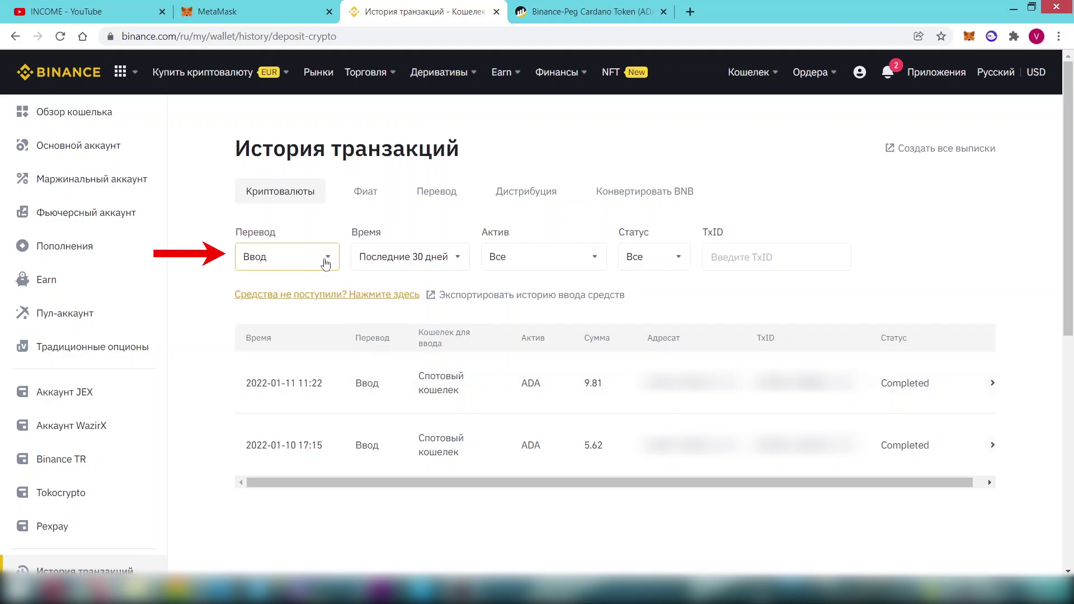
Step: Filter the crypto transaction history by withdrawals, and open and close the details of the latest ADA withdrawal
click(326, 263)
click(285, 323)
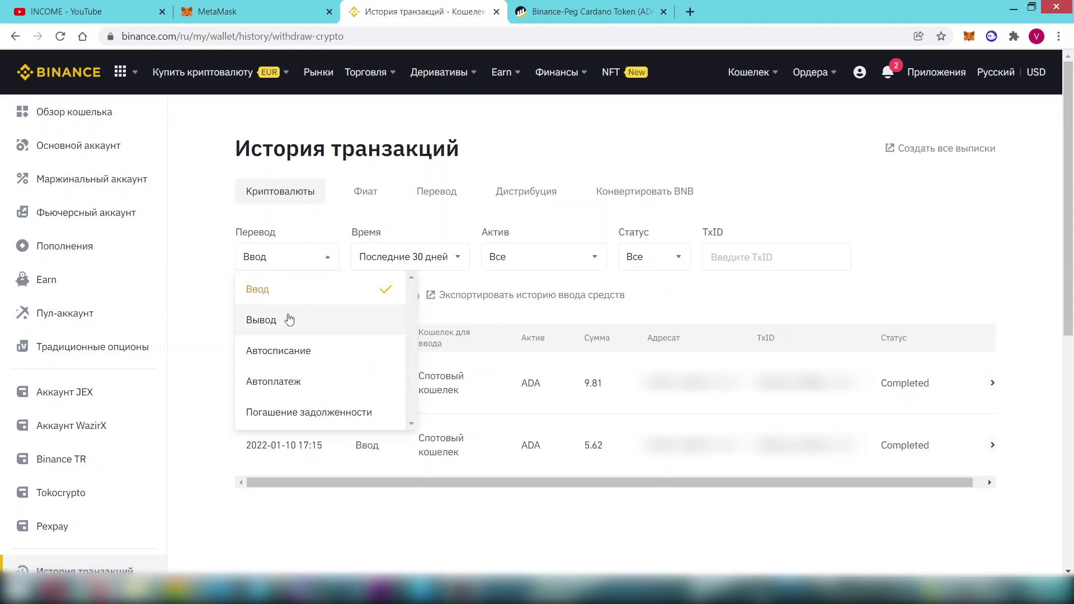
drag(354, 387, 633, 398)
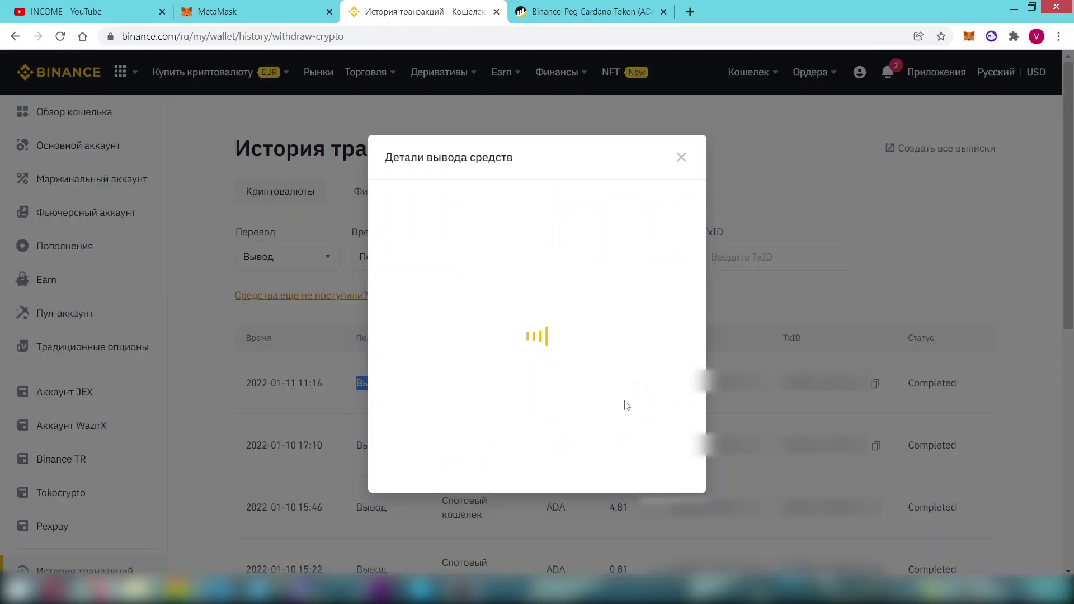
click(683, 122)
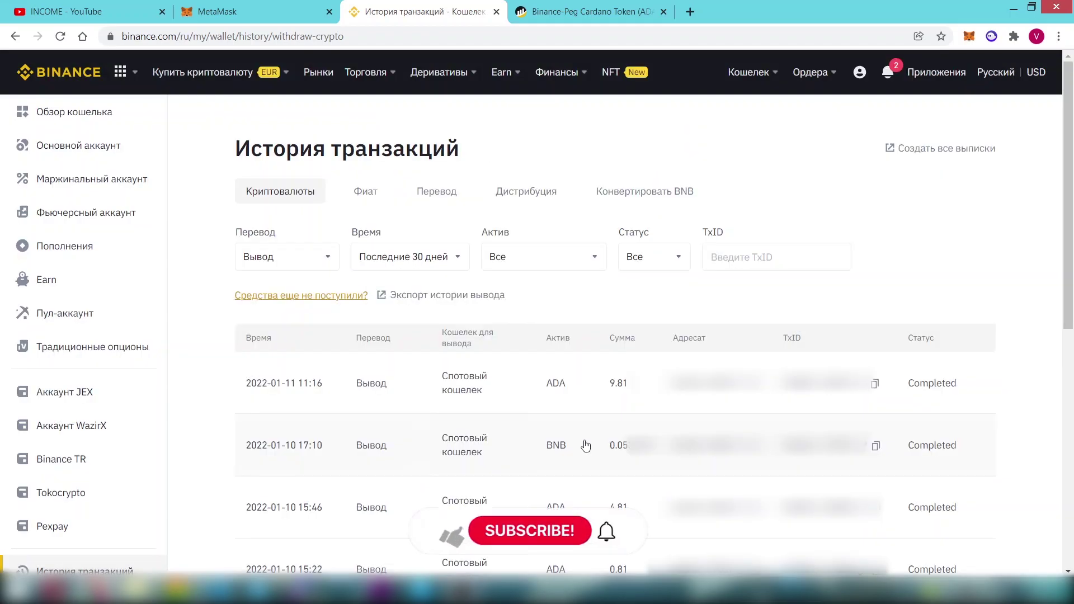